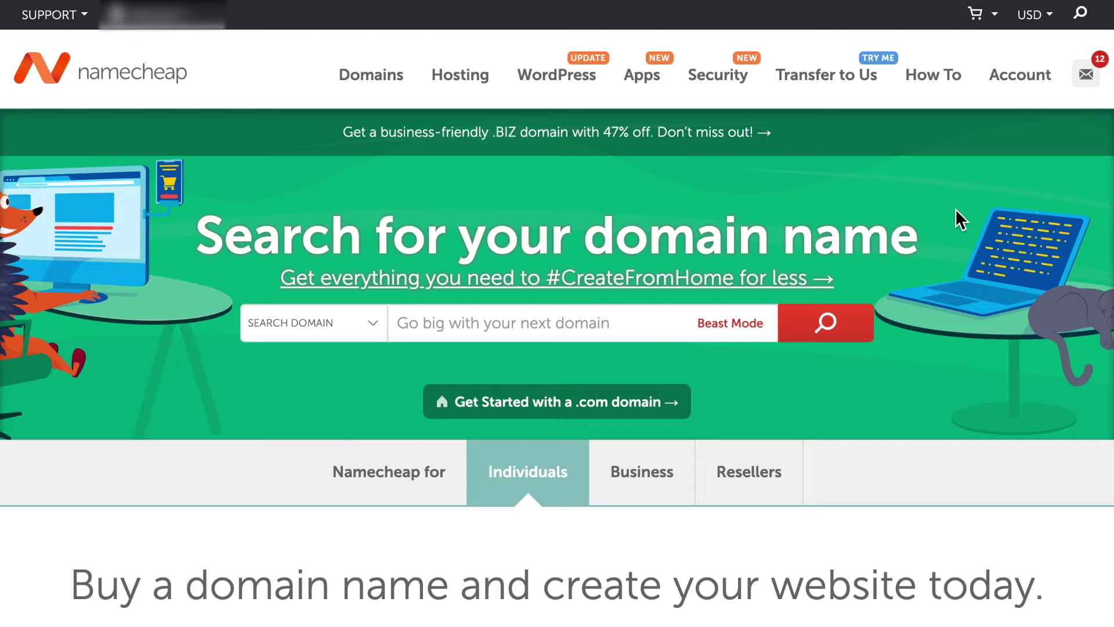
Search Namecheap for 'surftrade' to find surftrade.com taken since 2003, with .net, .dev, .ai, .org alternatives.
{"action": "left_click", "coordinate": [454, 329]}
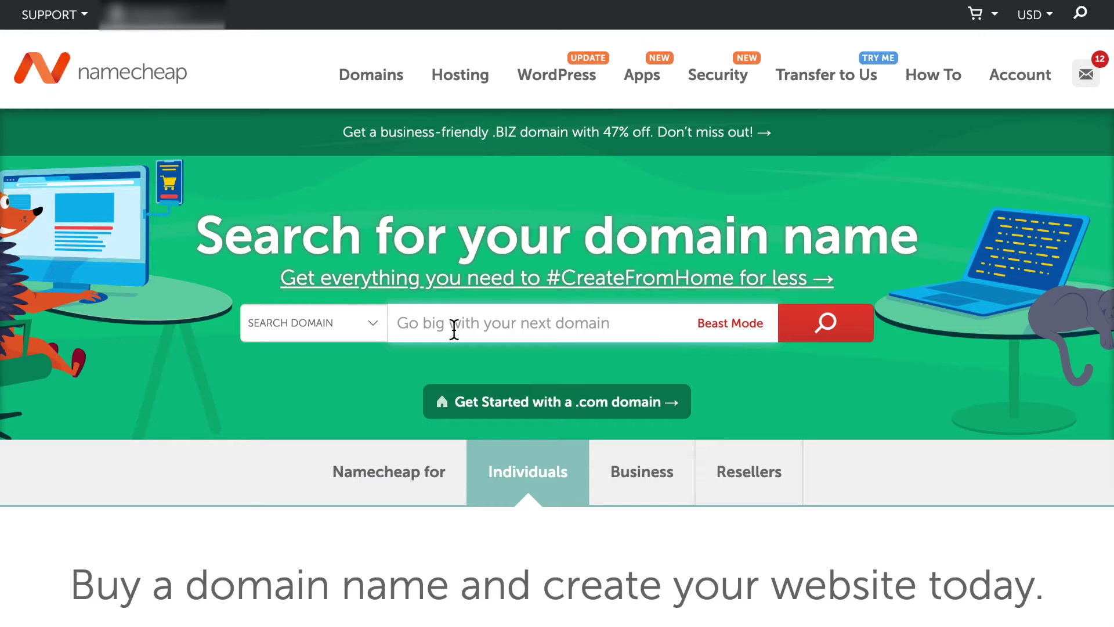
{"action": "left_click", "coordinate": [455, 329]}
{"action": "type", "text": "sur"}
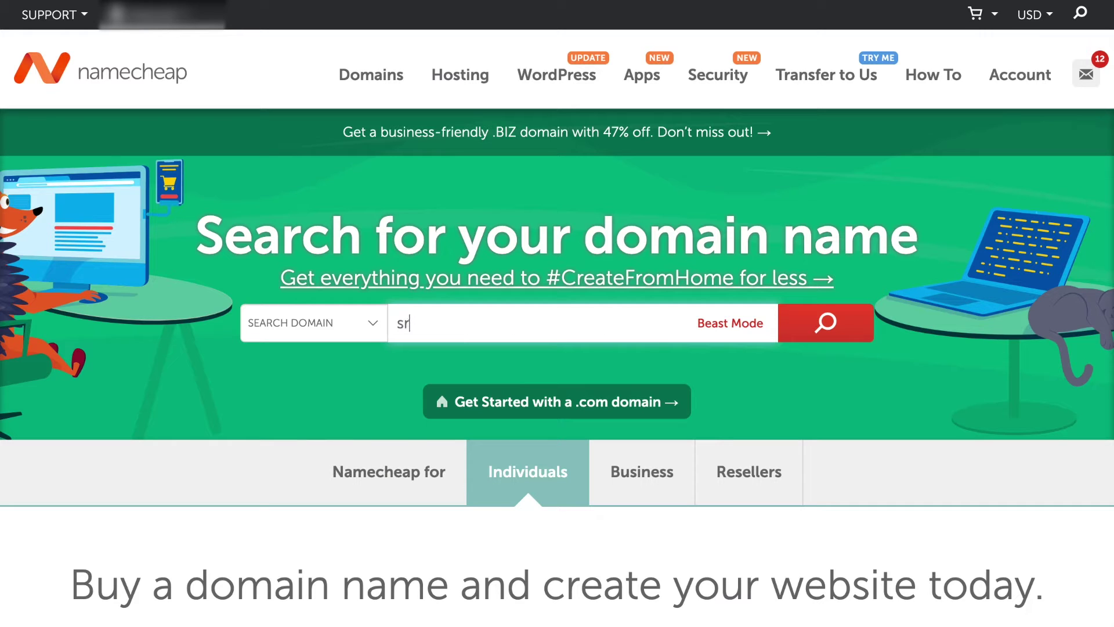
{"action": "type", "text": "ftrade"}
{"action": "key", "text": "Return"}
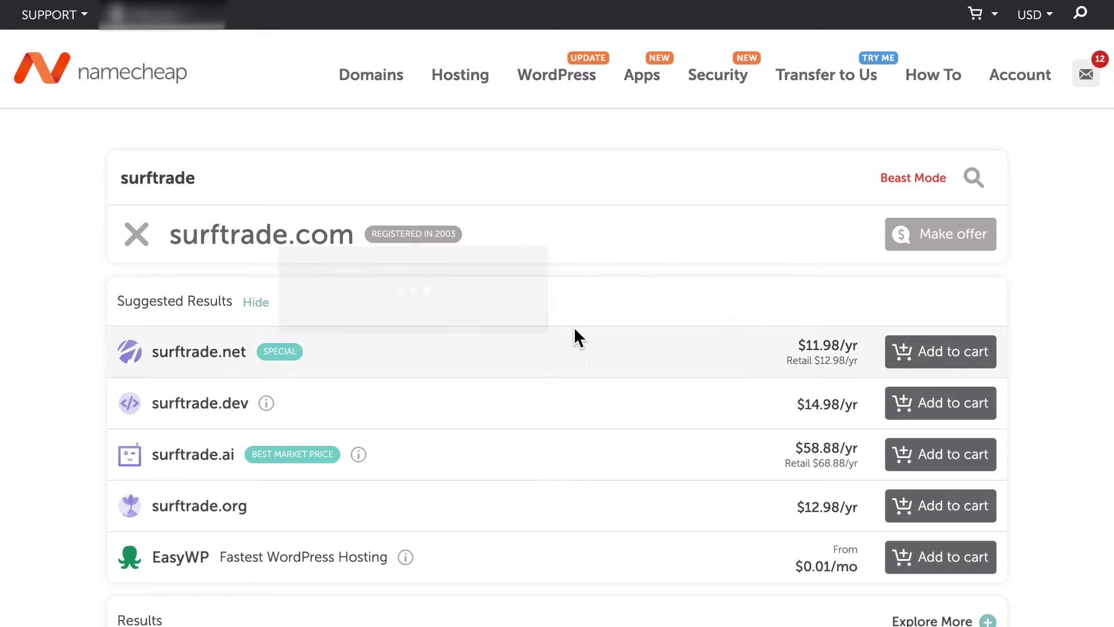
{"action": "scroll", "coordinate": [70, 375], "scroll_direction": "down", "scroll_amount": 4}
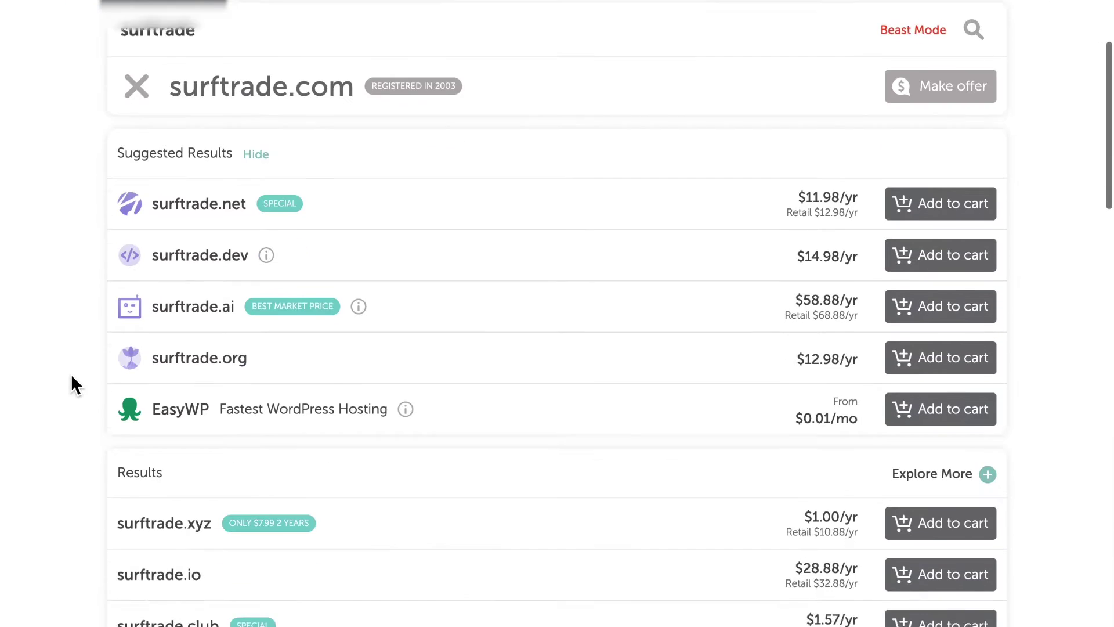
Scroll through the surftrade results and expand 'Explore 400+ Additional Extensions'.
{"action": "scroll", "coordinate": [71, 376], "scroll_direction": "down", "scroll_amount": 5}
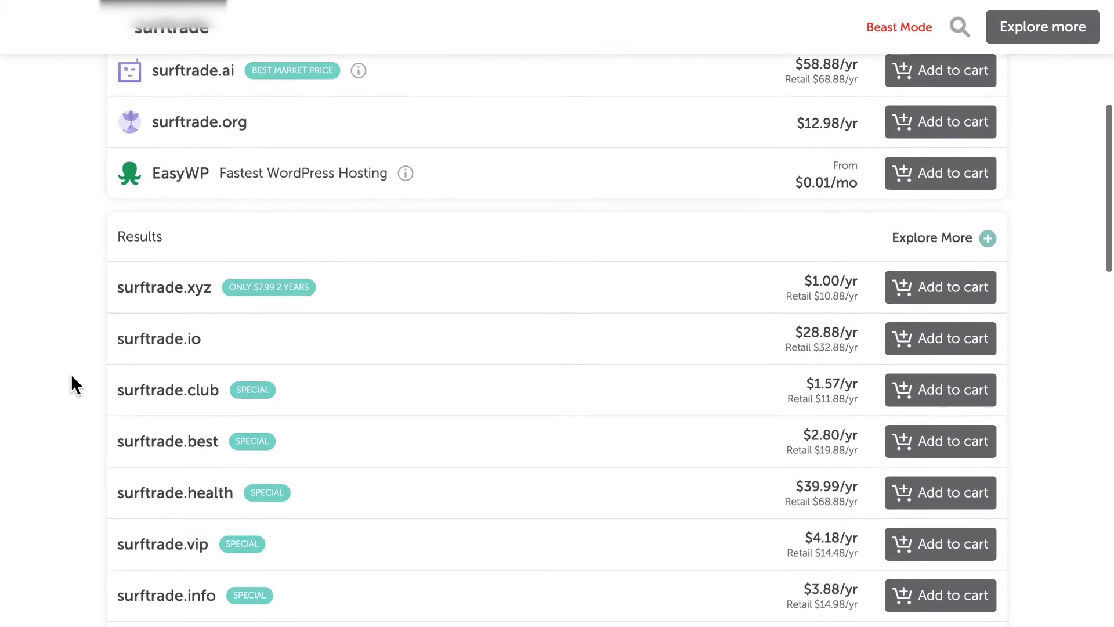
{"action": "scroll", "coordinate": [71, 373], "scroll_direction": "down", "scroll_amount": 5}
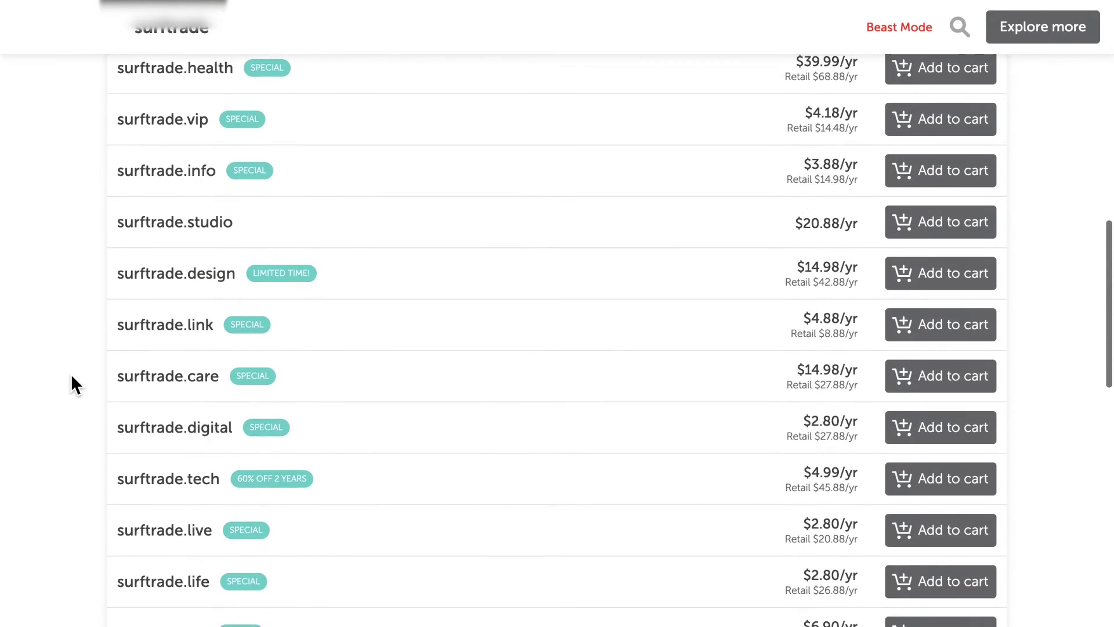
{"action": "scroll", "coordinate": [71, 374], "scroll_direction": "up", "scroll_amount": 10}
{"action": "scroll", "coordinate": [71, 374], "scroll_direction": "up", "scroll_amount": 2}
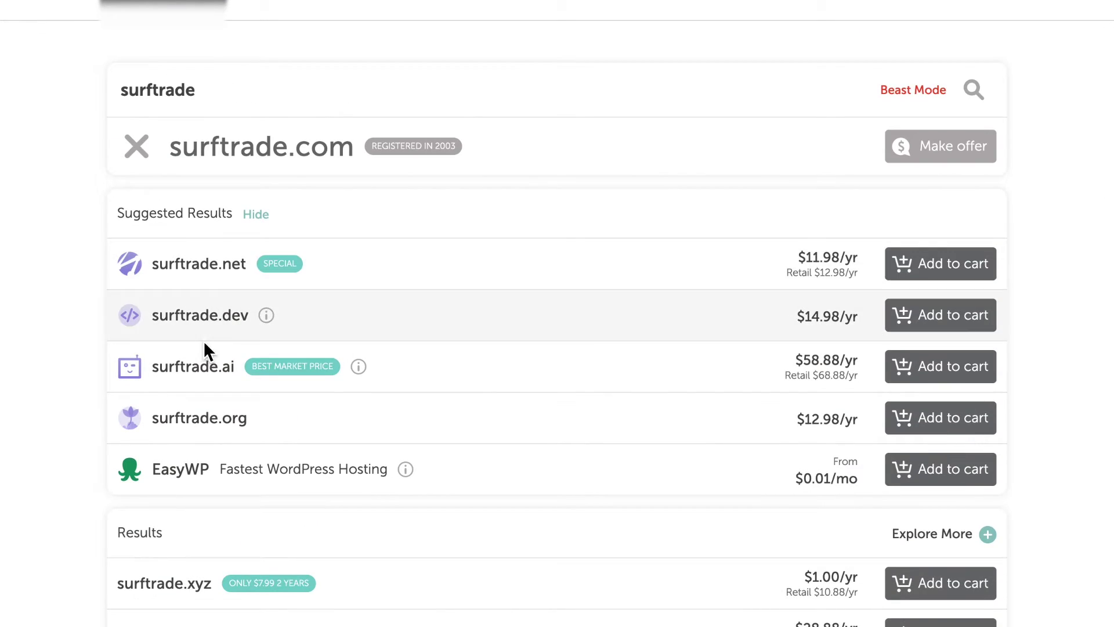
{"action": "scroll", "coordinate": [269, 354], "scroll_direction": "down", "scroll_amount": 7}
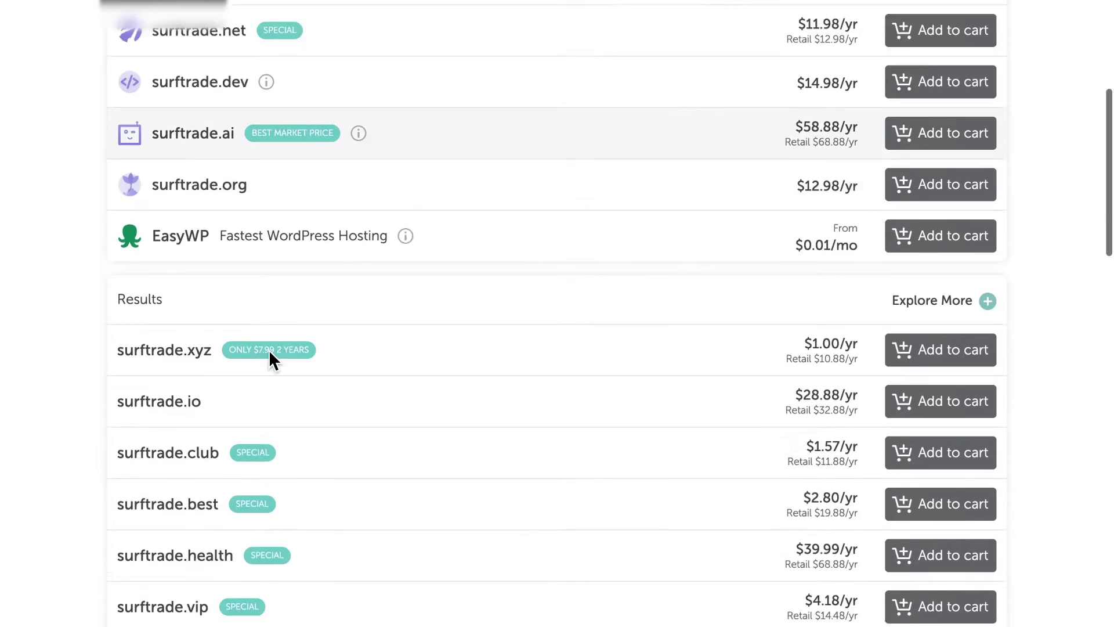
{"action": "scroll", "coordinate": [255, 356], "scroll_direction": "down", "scroll_amount": 3}
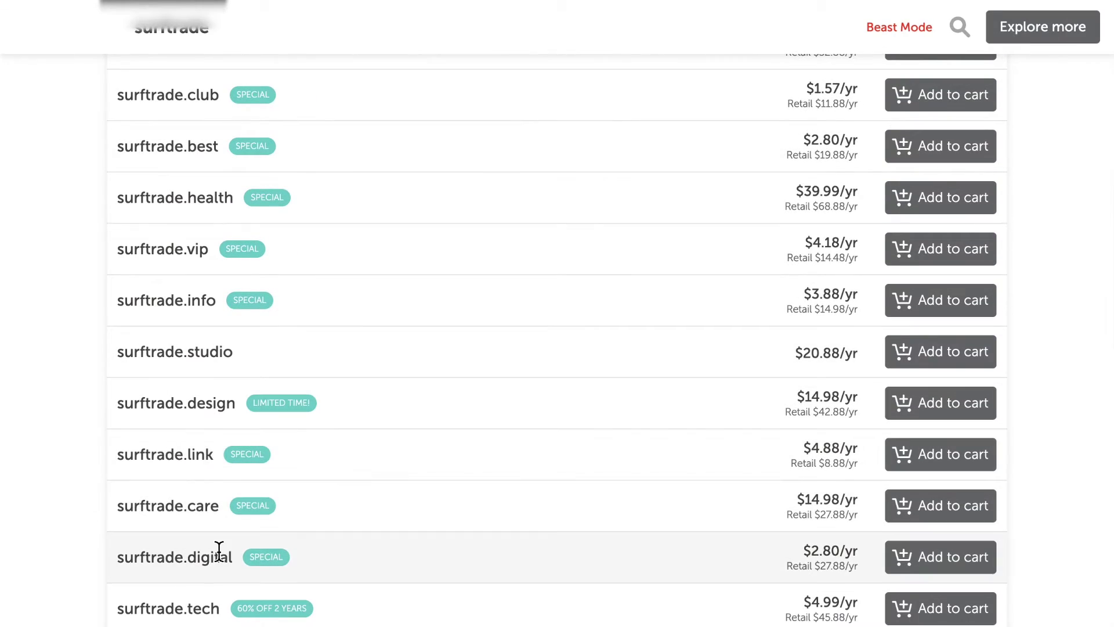
{"action": "scroll", "coordinate": [220, 551], "scroll_direction": "down", "scroll_amount": 1}
{"action": "scroll", "coordinate": [220, 552], "scroll_direction": "down", "scroll_amount": 6}
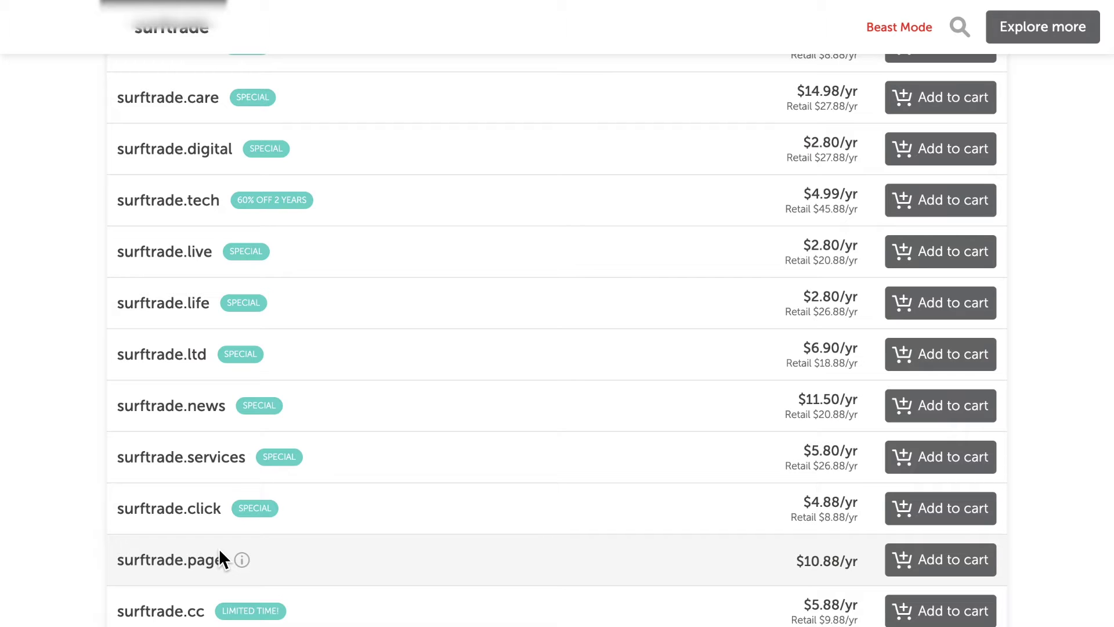
{"action": "scroll", "coordinate": [219, 551], "scroll_direction": "down", "scroll_amount": 6}
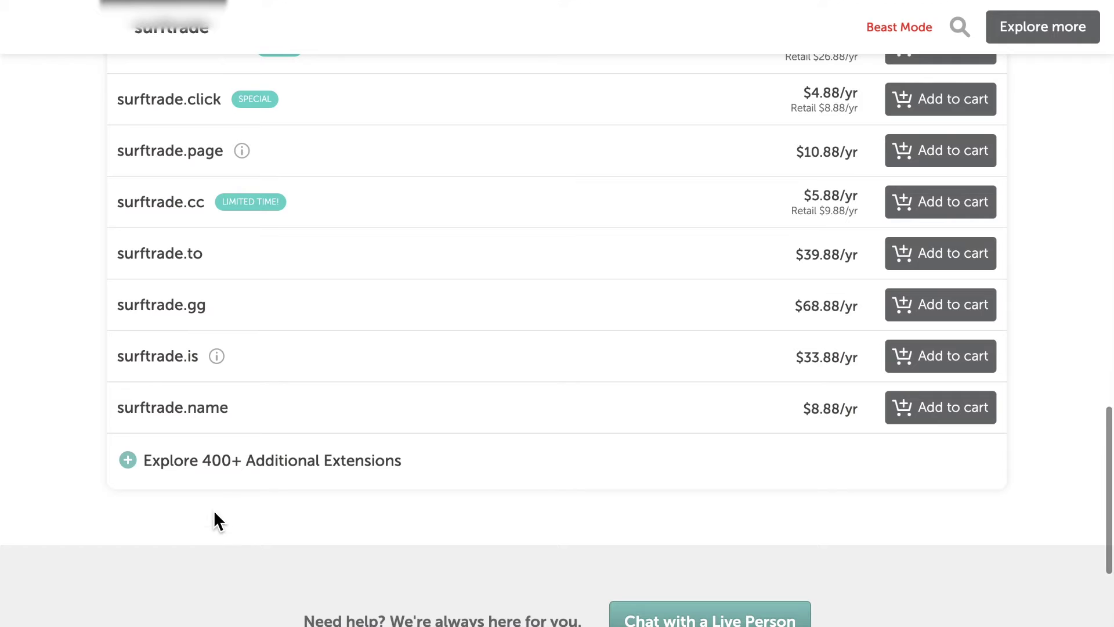
{"action": "left_click", "coordinate": [222, 477]}
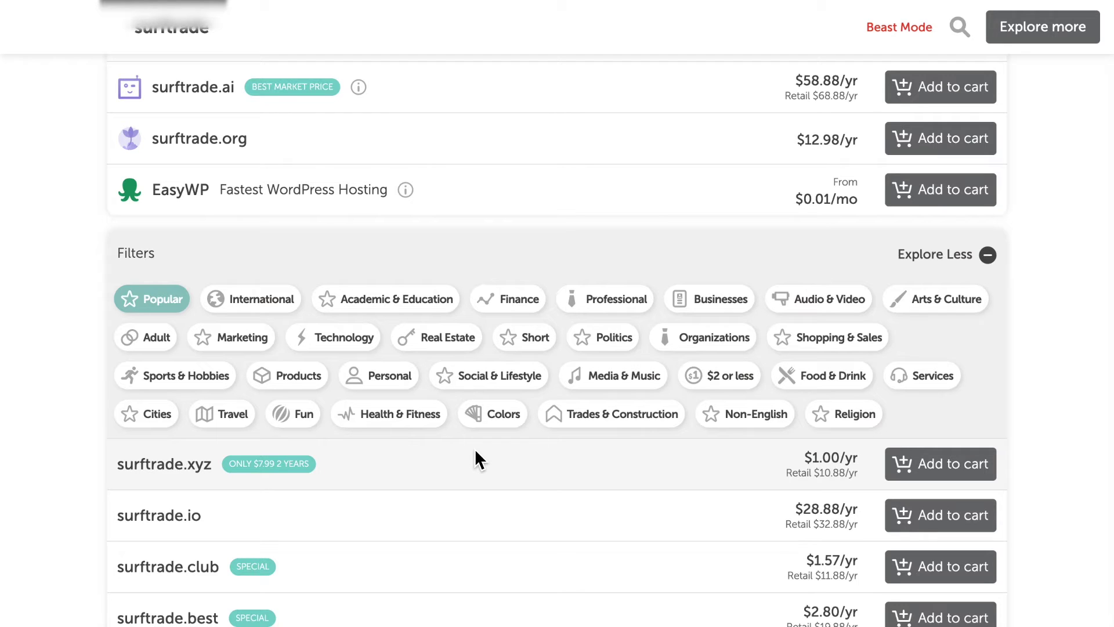
Return to the top and place the cursor after 'surf' in the search box.
{"action": "scroll", "coordinate": [475, 451], "scroll_direction": "down", "scroll_amount": 3}
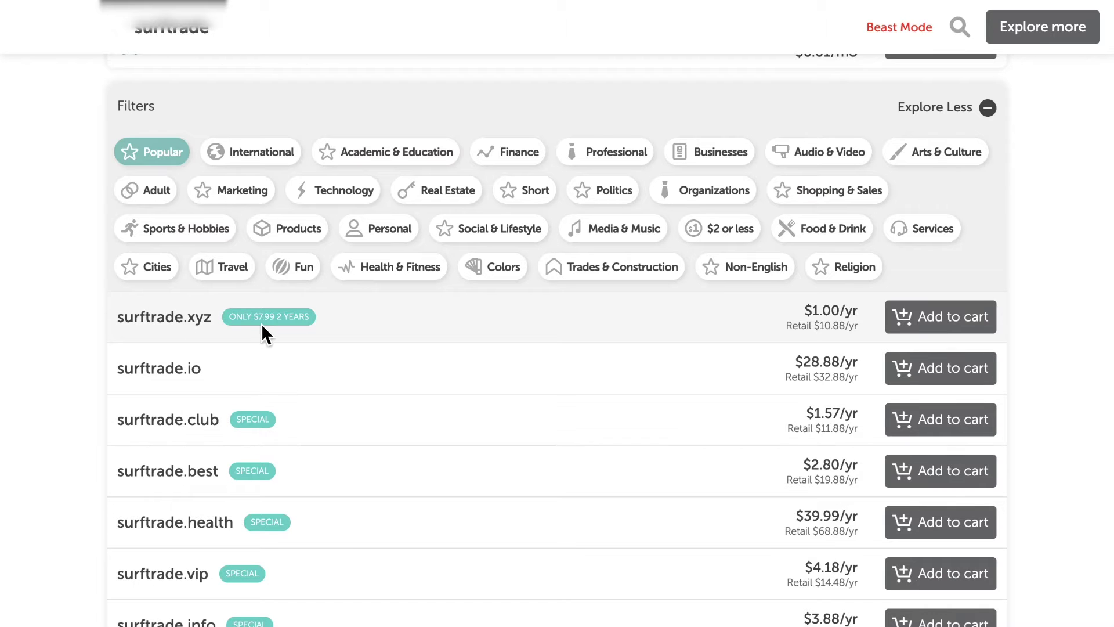
{"action": "scroll", "coordinate": [262, 327], "scroll_direction": "up", "scroll_amount": 6}
{"action": "scroll", "coordinate": [261, 325], "scroll_direction": "up", "scroll_amount": 3}
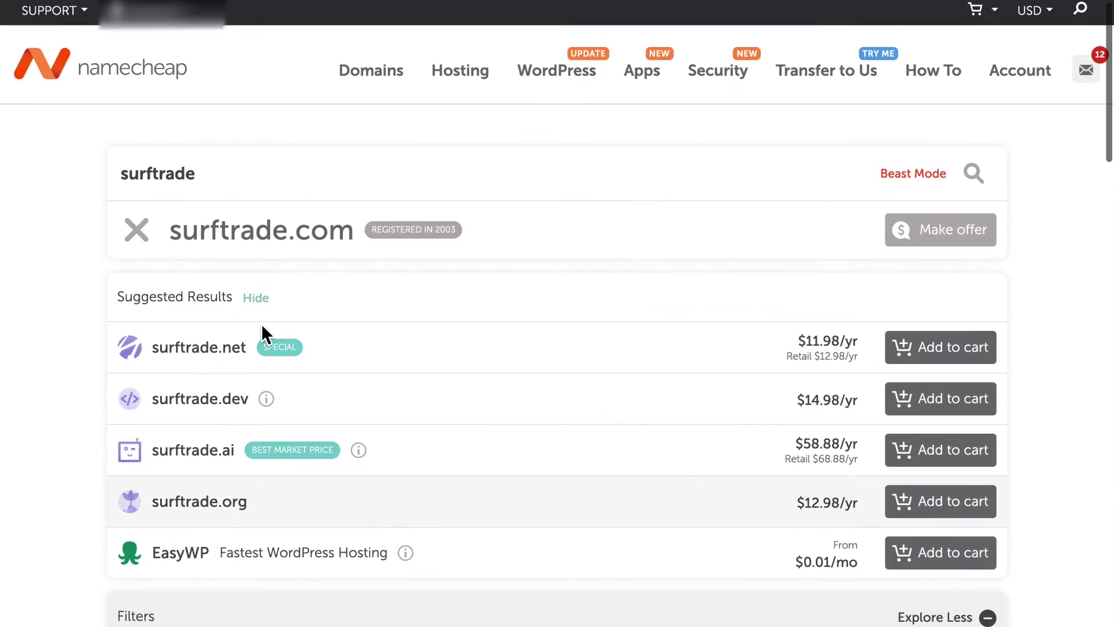
{"action": "left_click", "coordinate": [156, 177]}
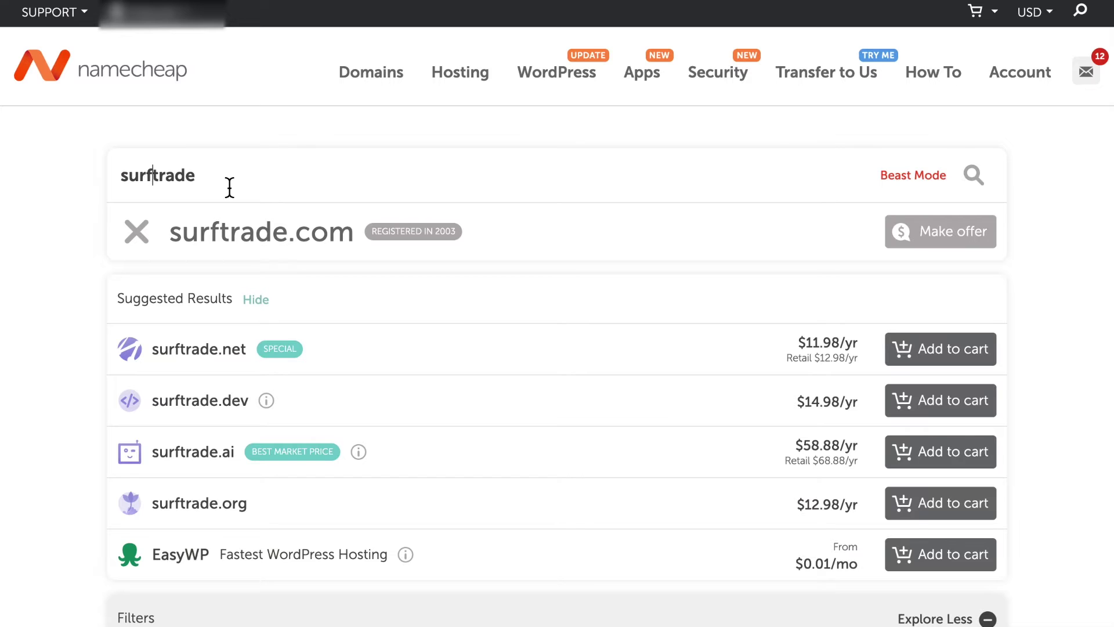
Insert 'n' to search surfntrade, finding surfntrade.com available at $8.88/yr.
{"action": "type", "text": "n"}
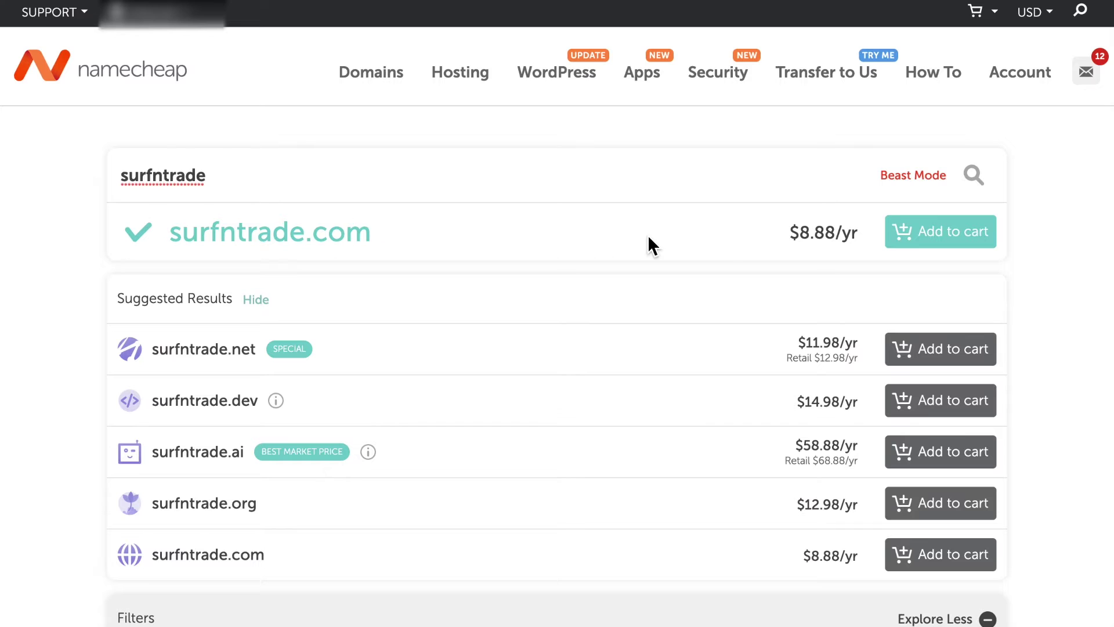
Add surfntrade.com to the cart and open the full shopping cart showing the $9.06 subtotal.
{"action": "left_click", "coordinate": [985, 244]}
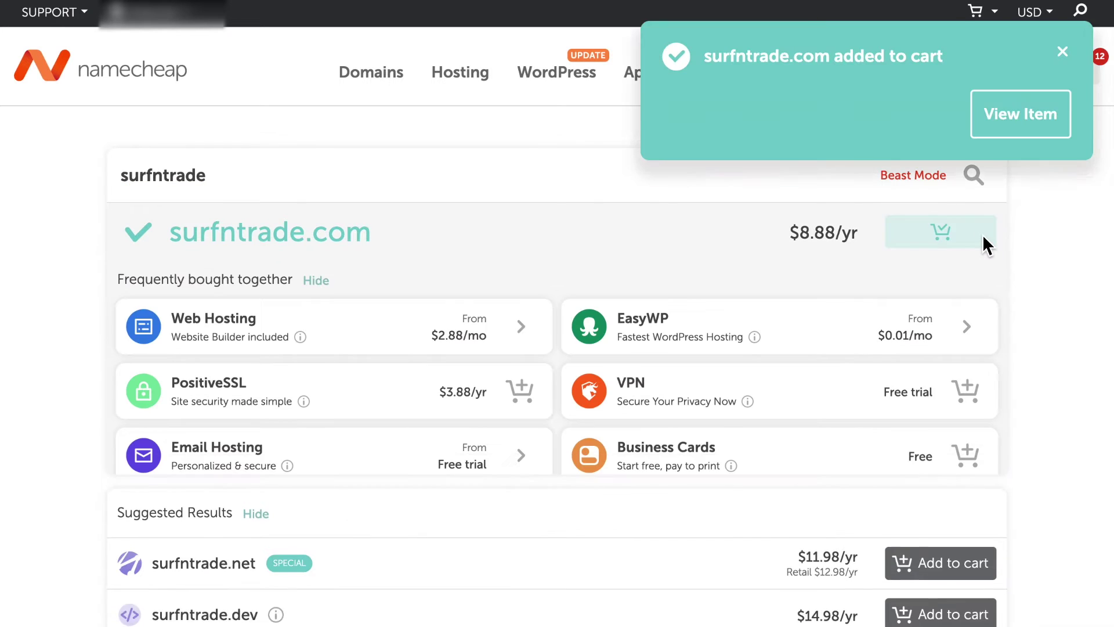
{"action": "left_click", "coordinate": [1024, 127]}
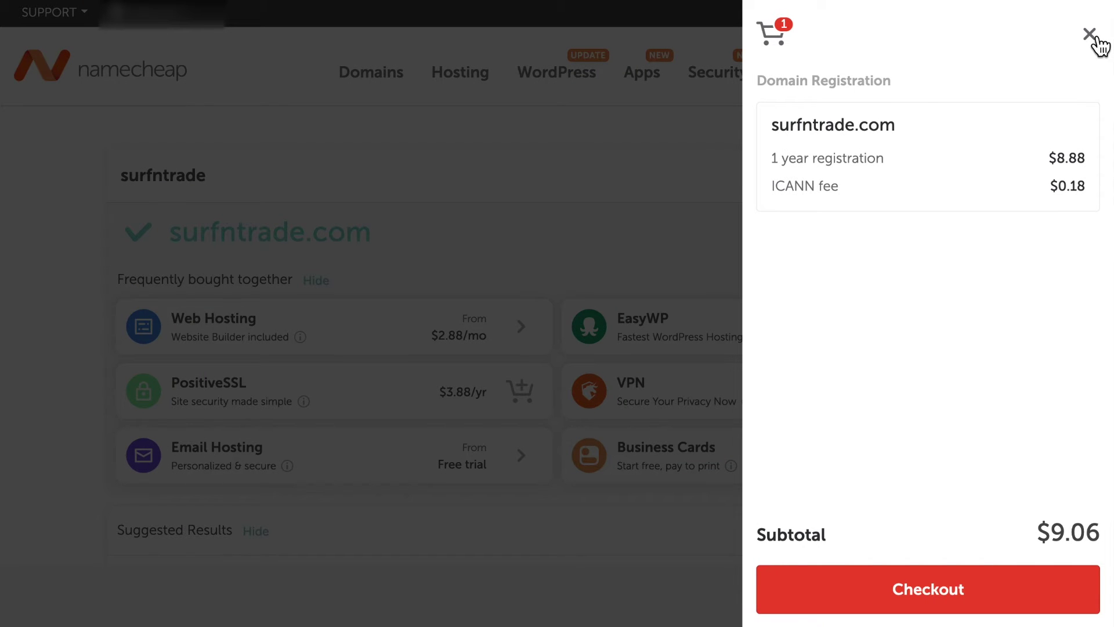
{"action": "left_click", "coordinate": [1089, 35]}
{"action": "mouse_move", "coordinate": [978, 16]}
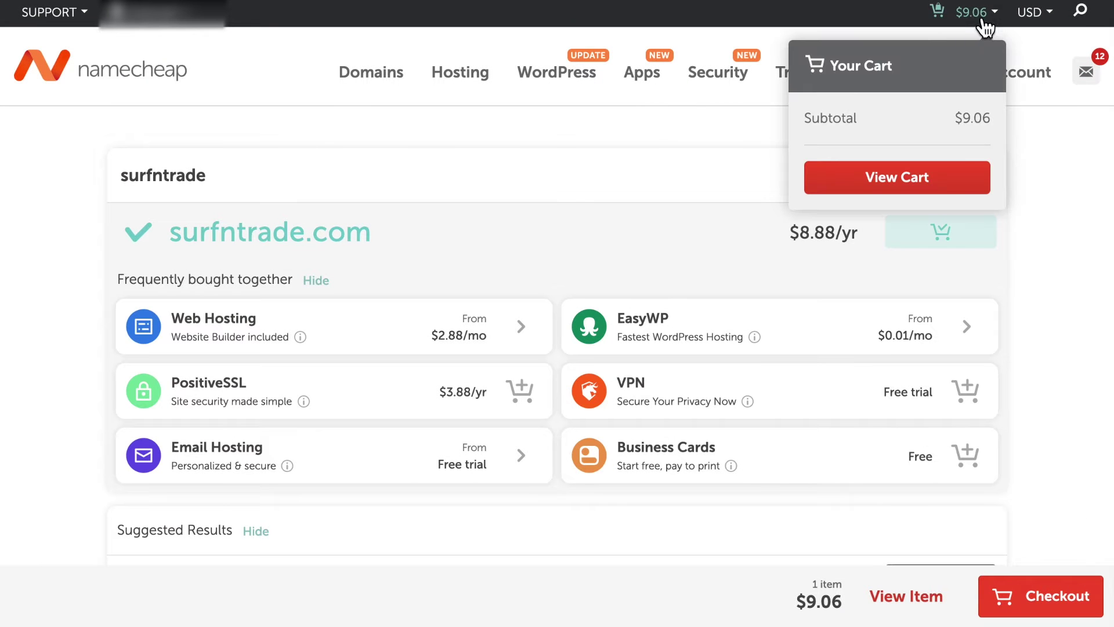
{"action": "left_click", "coordinate": [949, 183]}
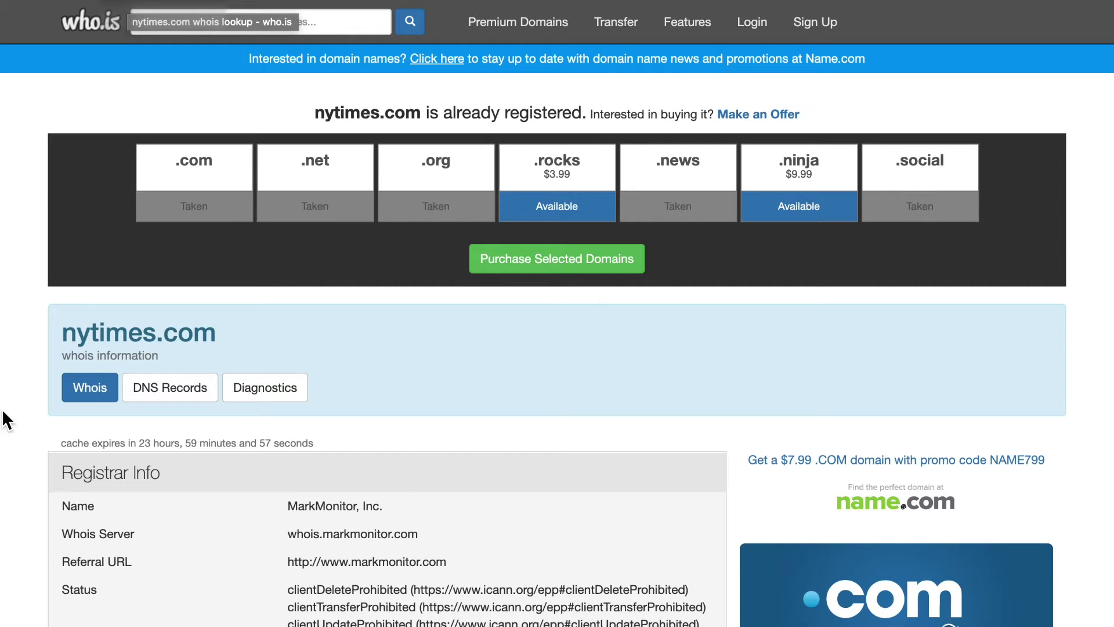
Scroll through the nytimes.com whois record, showing MarkMonitor, name servers and registrant contacts, then return to the top.
{"action": "scroll", "coordinate": [196, 545], "scroll_direction": "down", "scroll_amount": 2}
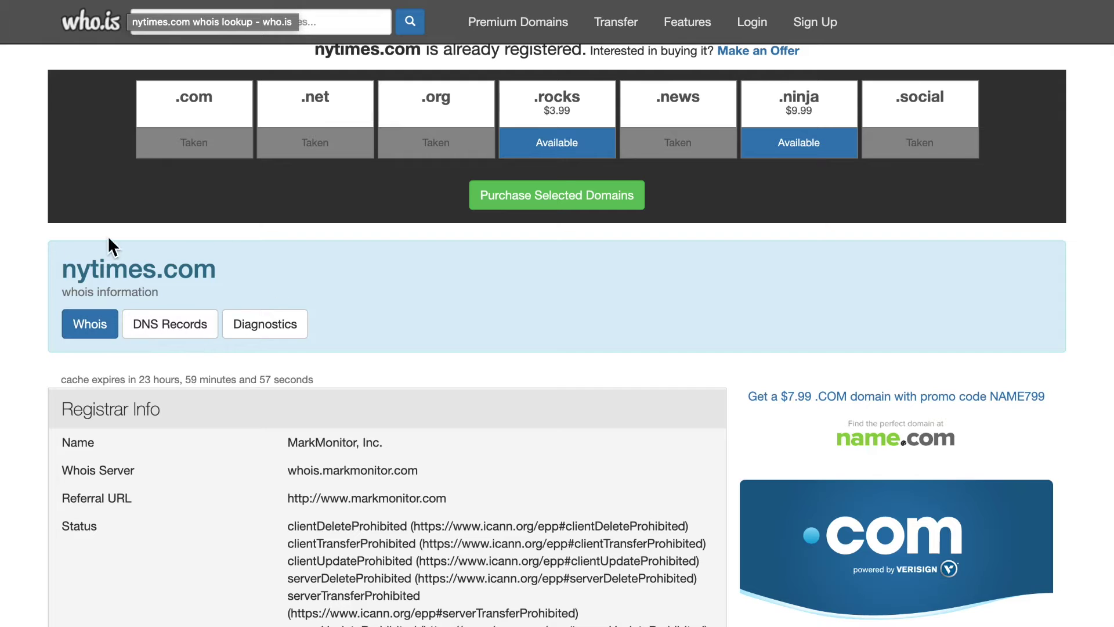
{"action": "scroll", "coordinate": [169, 414], "scroll_direction": "down", "scroll_amount": 13}
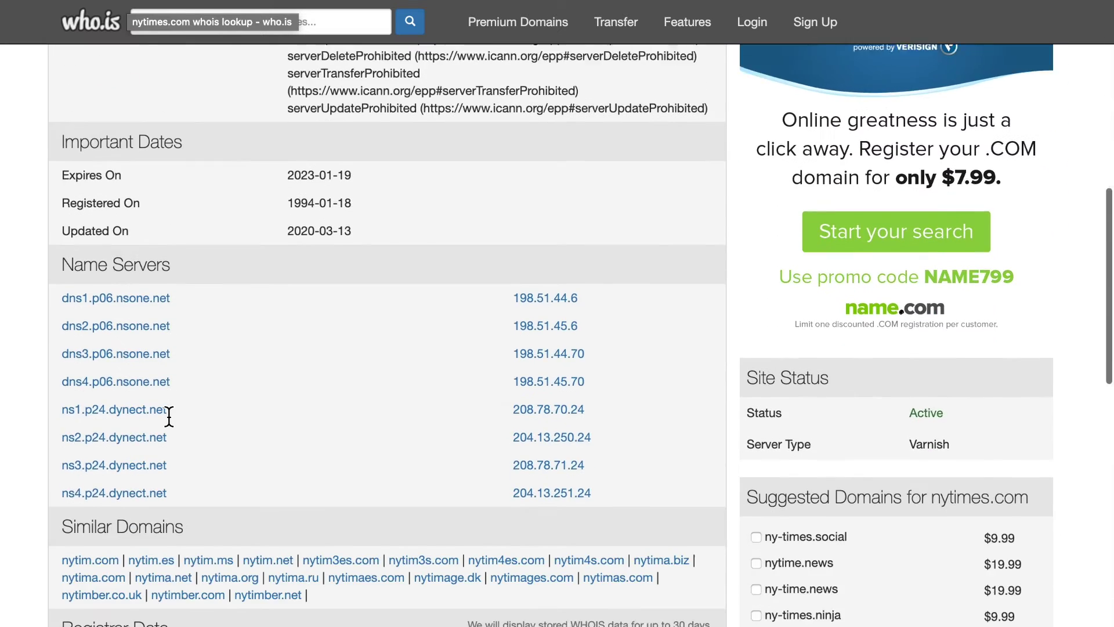
{"action": "scroll", "coordinate": [169, 412], "scroll_direction": "down", "scroll_amount": 6}
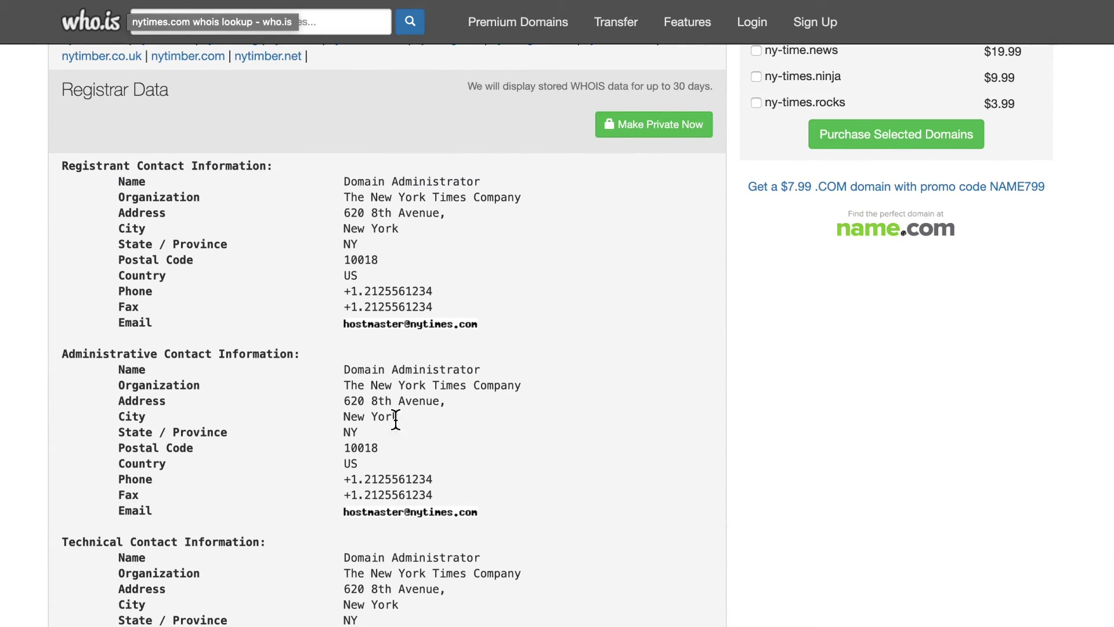
{"action": "scroll", "coordinate": [525, 428], "scroll_direction": "down", "scroll_amount": 1}
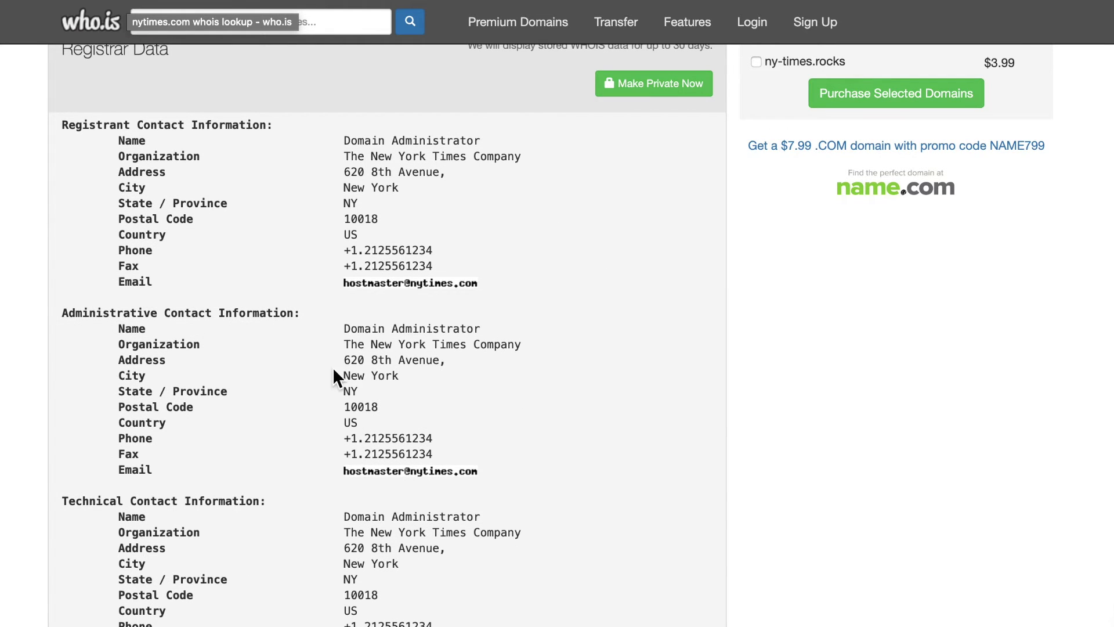
{"action": "scroll", "coordinate": [551, 345], "scroll_direction": "down", "scroll_amount": 3}
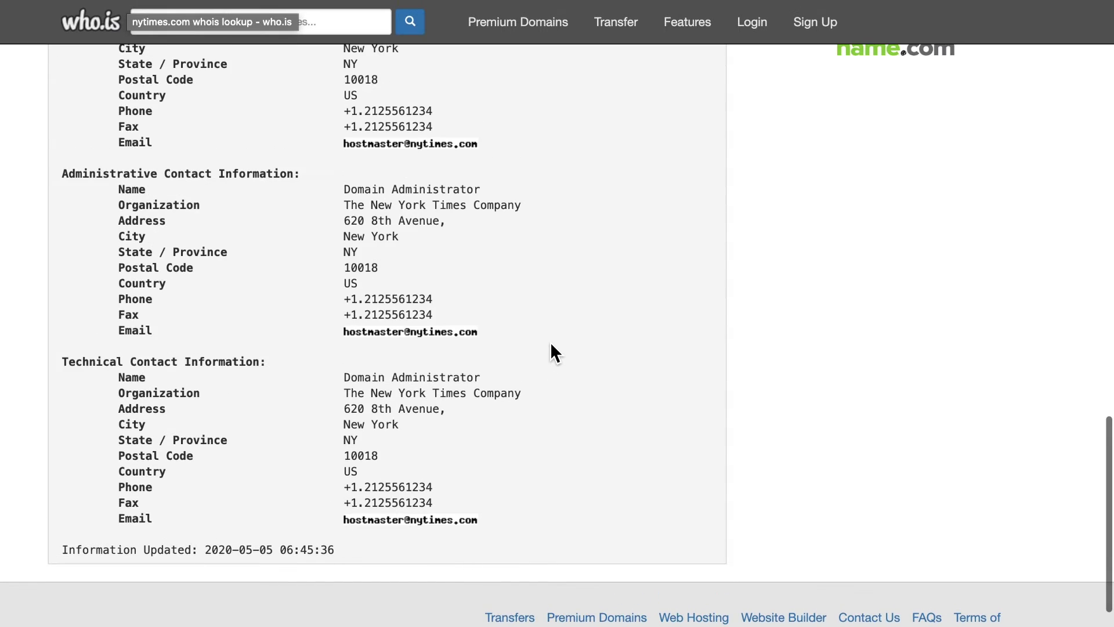
{"action": "scroll", "coordinate": [551, 343], "scroll_direction": "up", "scroll_amount": 2}
{"action": "scroll", "coordinate": [551, 344], "scroll_direction": "up", "scroll_amount": 7}
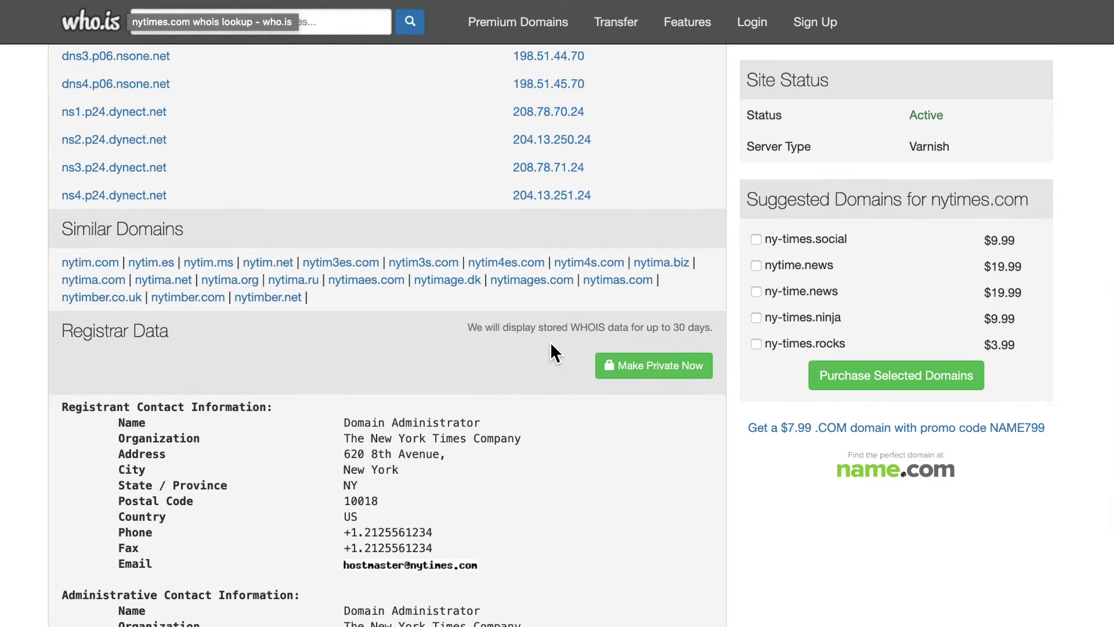
{"action": "scroll", "coordinate": [551, 343], "scroll_direction": "down", "scroll_amount": 1}
{"action": "scroll", "coordinate": [551, 343], "scroll_direction": "up", "scroll_amount": 8}
{"action": "scroll", "coordinate": [557, 356], "scroll_direction": "up", "scroll_amount": 8}
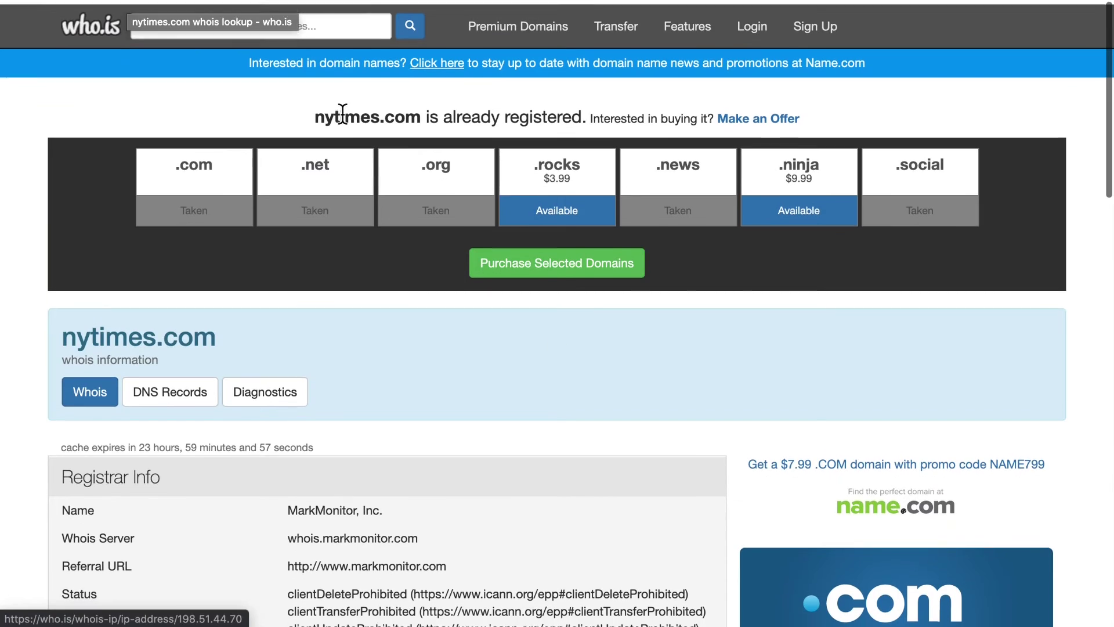
Look up essentialwebguide.com on who.is and review its WhoisGuard-protected Registrar Data contacts.
{"action": "left_click", "coordinate": [335, 27]}
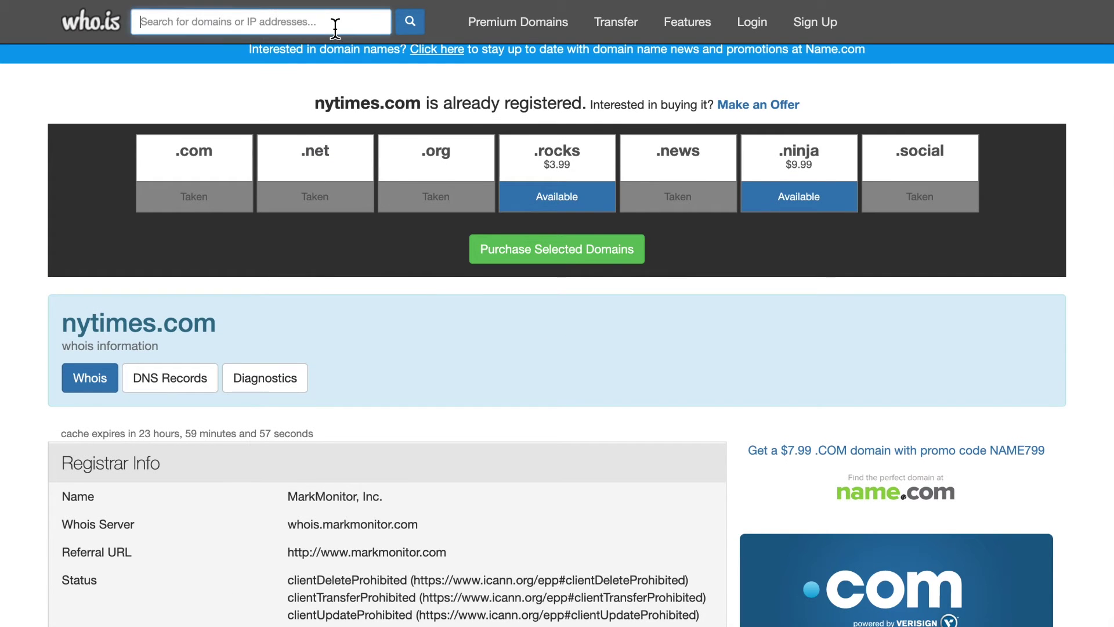
{"action": "type", "text": "n"}
{"action": "key", "text": "BackSpace"}
{"action": "type", "text": "essentialw"}
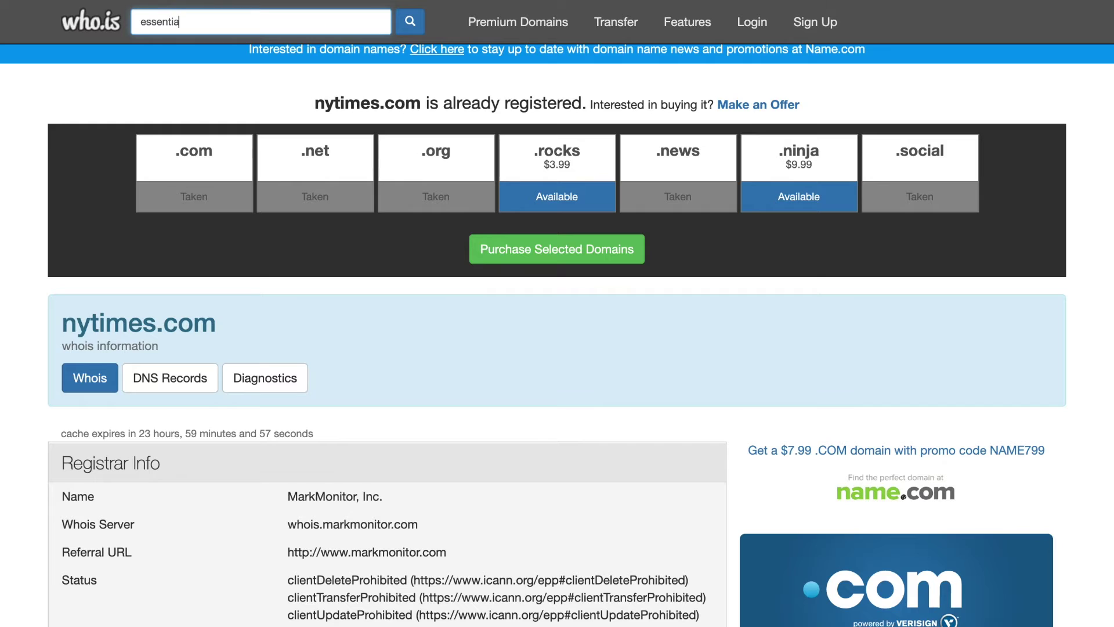
{"action": "type", "text": "ebguide.com"}
{"action": "key", "text": "Return"}
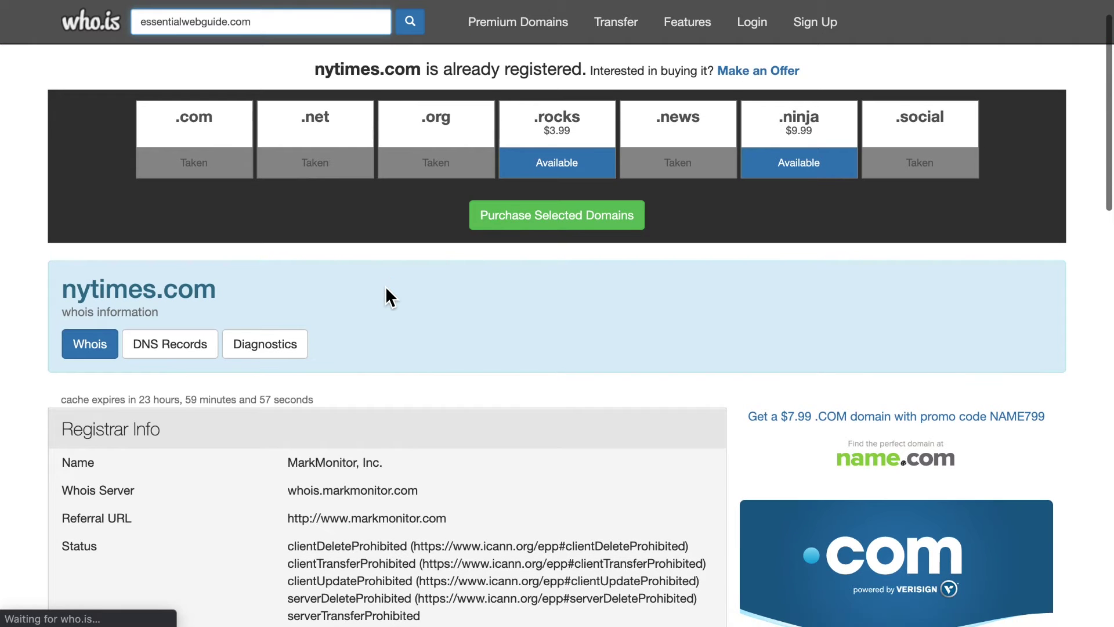
{"action": "scroll", "coordinate": [385, 286], "scroll_direction": "down", "scroll_amount": 9}
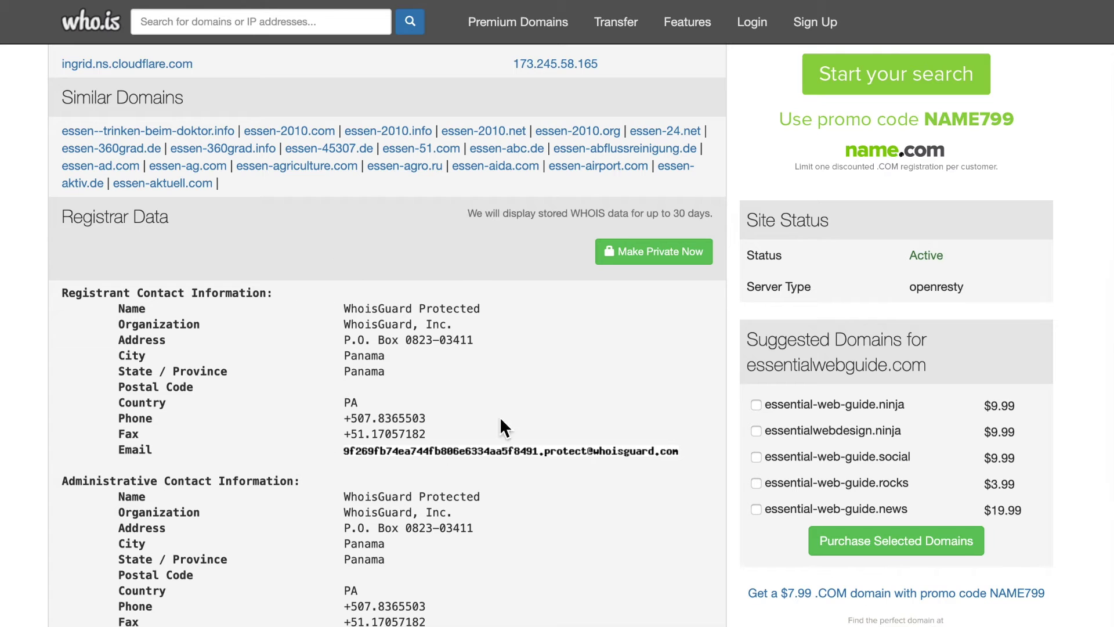
{"action": "scroll", "coordinate": [506, 503], "scroll_direction": "down", "scroll_amount": 5}
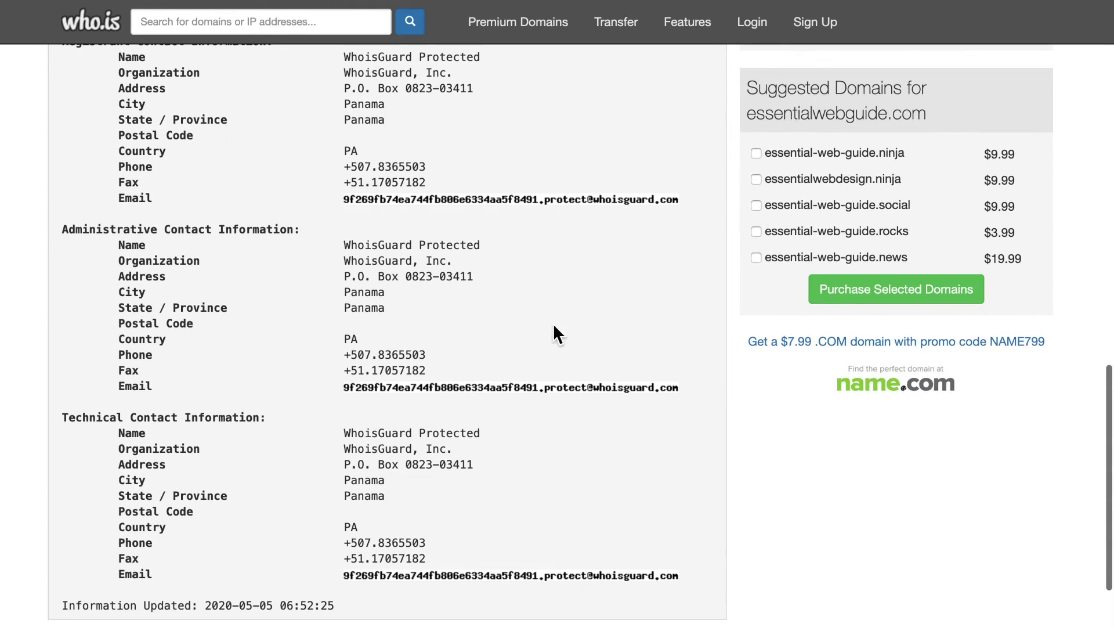
{"action": "scroll", "coordinate": [501, 406], "scroll_direction": "down", "scroll_amount": 2}
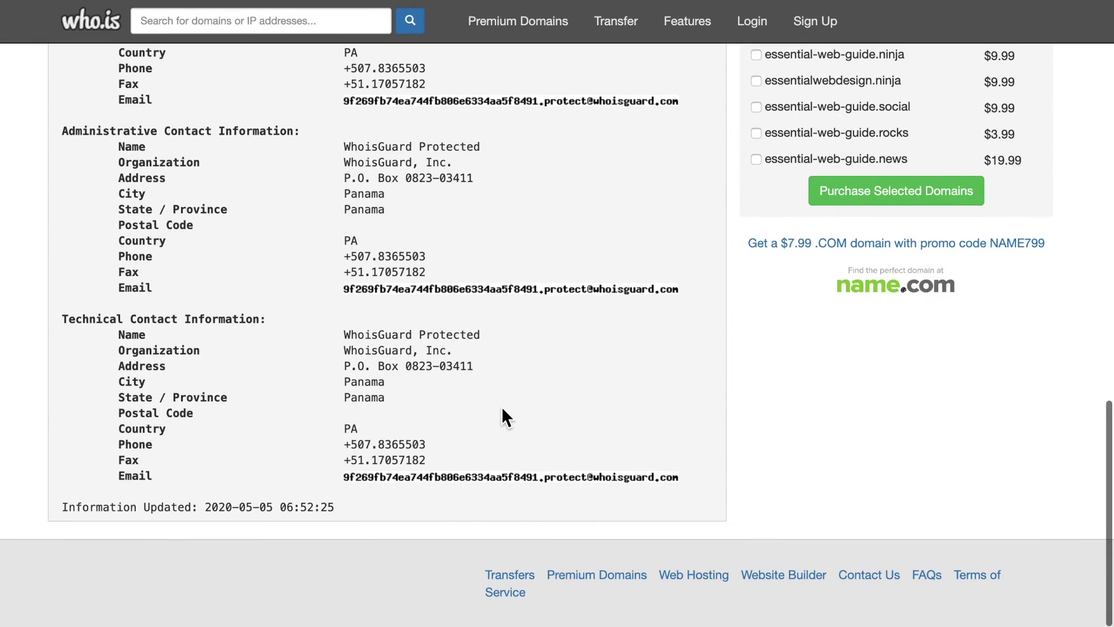
{"action": "scroll", "coordinate": [489, 409], "scroll_direction": "up", "scroll_amount": 7}
{"action": "scroll", "coordinate": [488, 409], "scroll_direction": "up", "scroll_amount": 15}
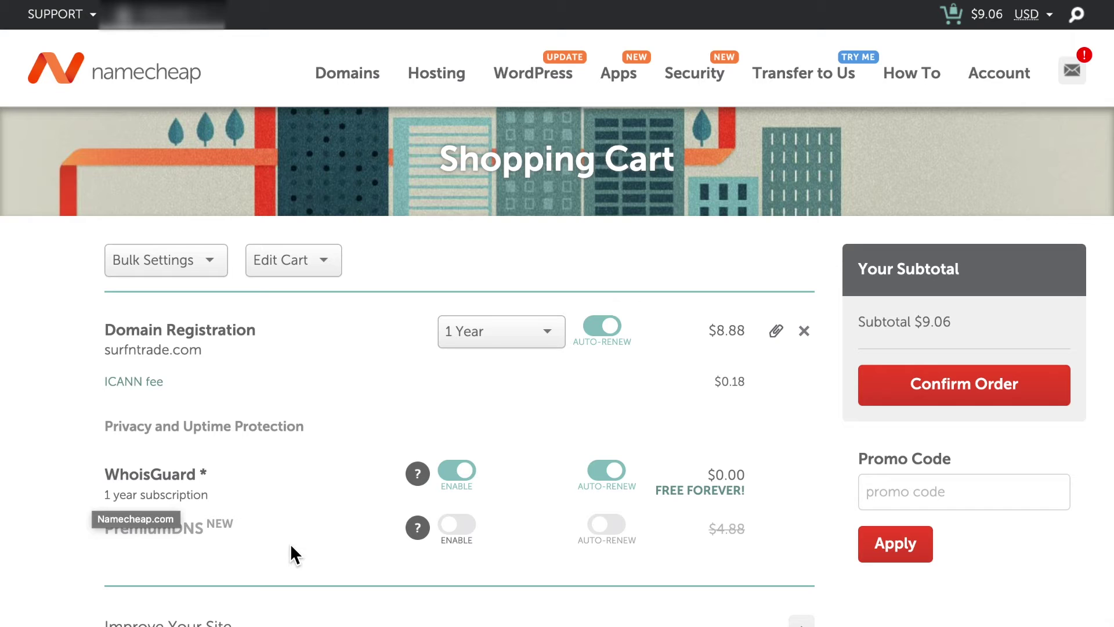
Review surfntrade.com's 1-year registration with free WhoisGuard in the cart and confirm the order.
{"action": "scroll", "coordinate": [166, 548], "scroll_direction": "down", "scroll_amount": 5}
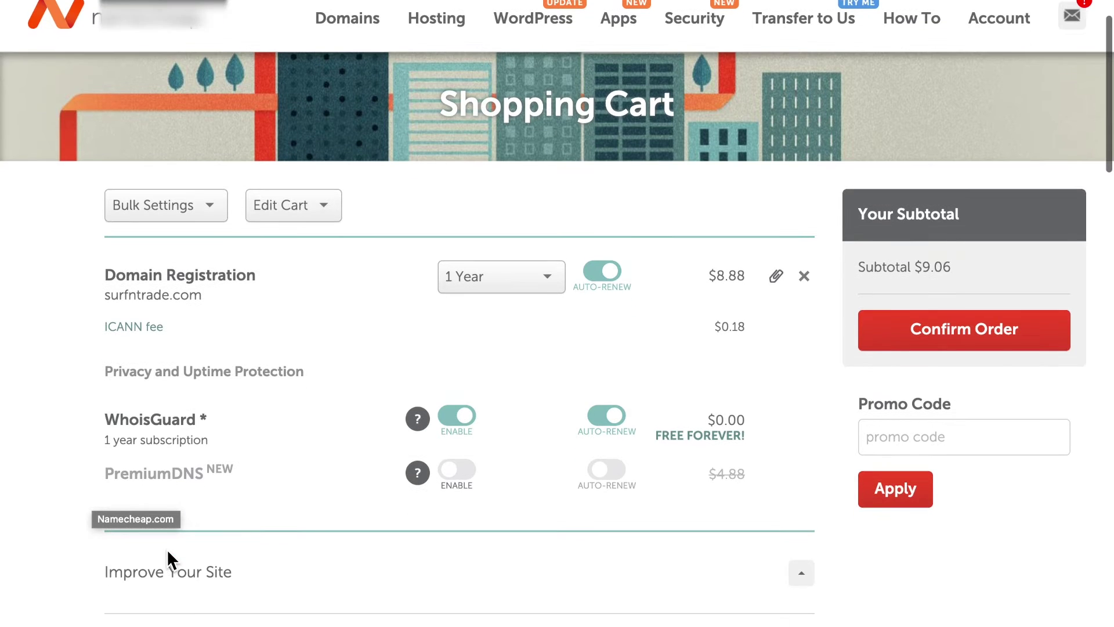
{"action": "scroll", "coordinate": [416, 466], "scroll_direction": "down", "scroll_amount": 10}
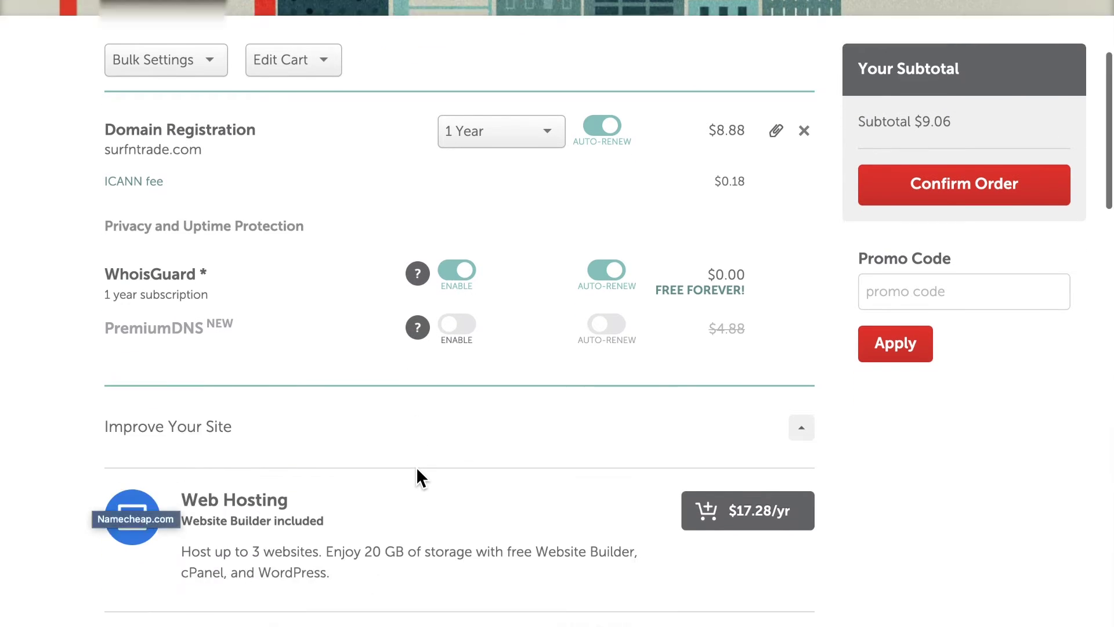
{"action": "scroll", "coordinate": [427, 464], "scroll_direction": "up", "scroll_amount": 15}
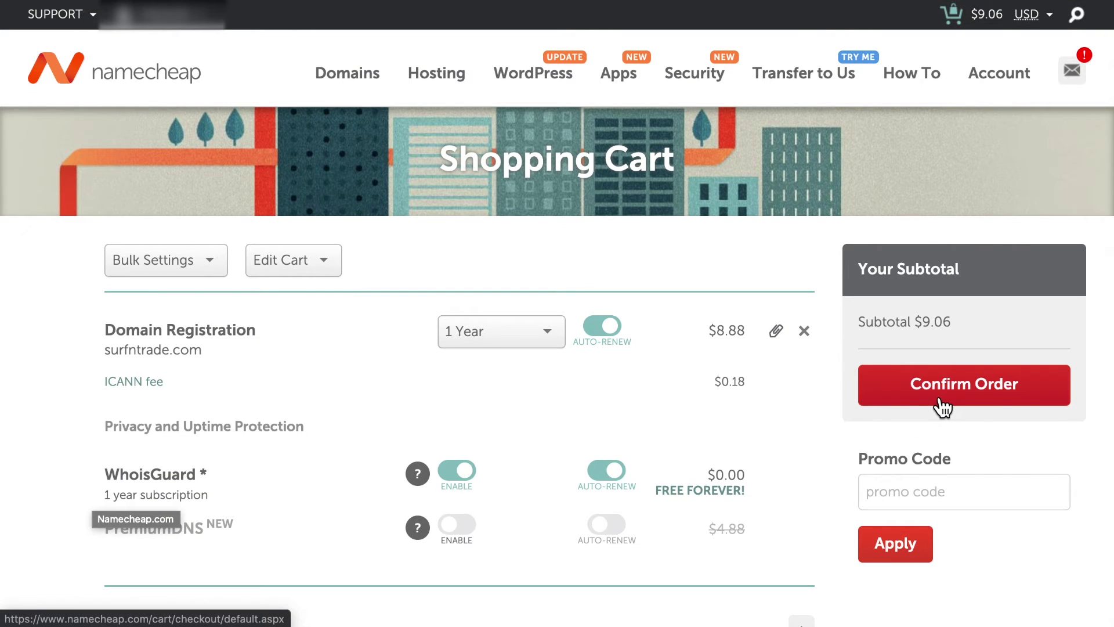
{"action": "left_click", "coordinate": [941, 406]}
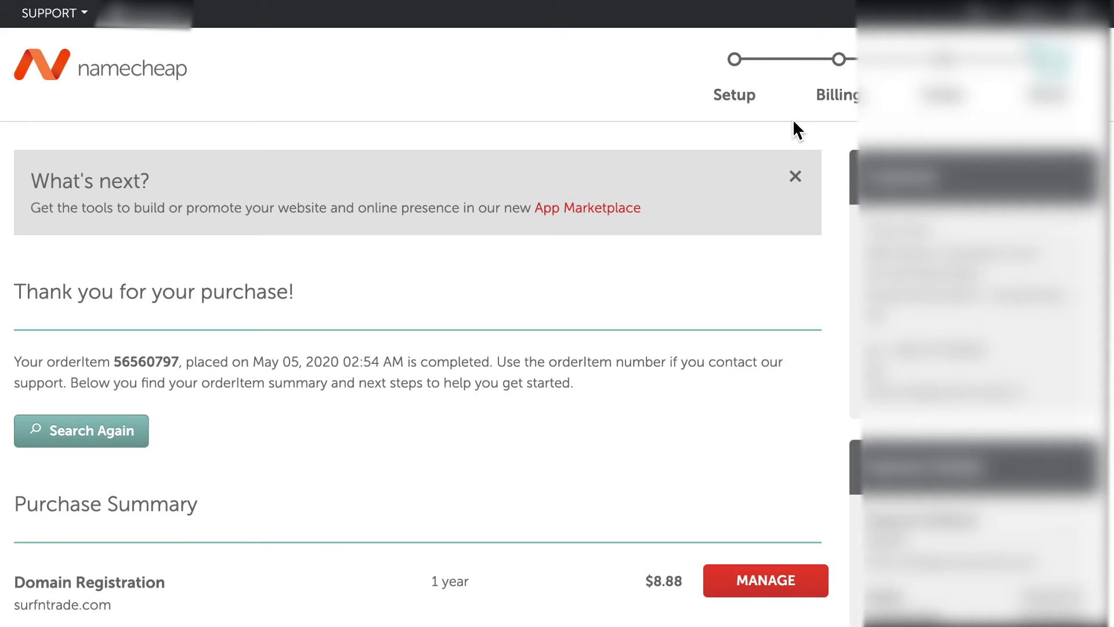
Open MANAGE for the surfntrade.com Domain Registration from the order-complete page.
{"action": "scroll", "coordinate": [690, 301], "scroll_direction": "down", "scroll_amount": 2}
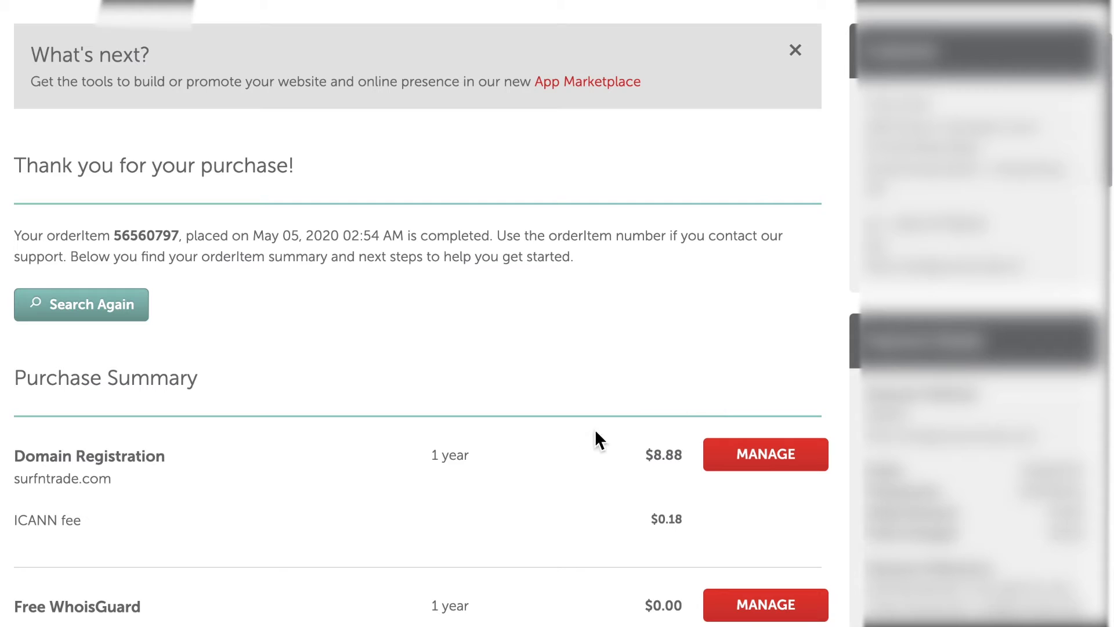
{"action": "left_click", "coordinate": [737, 464]}
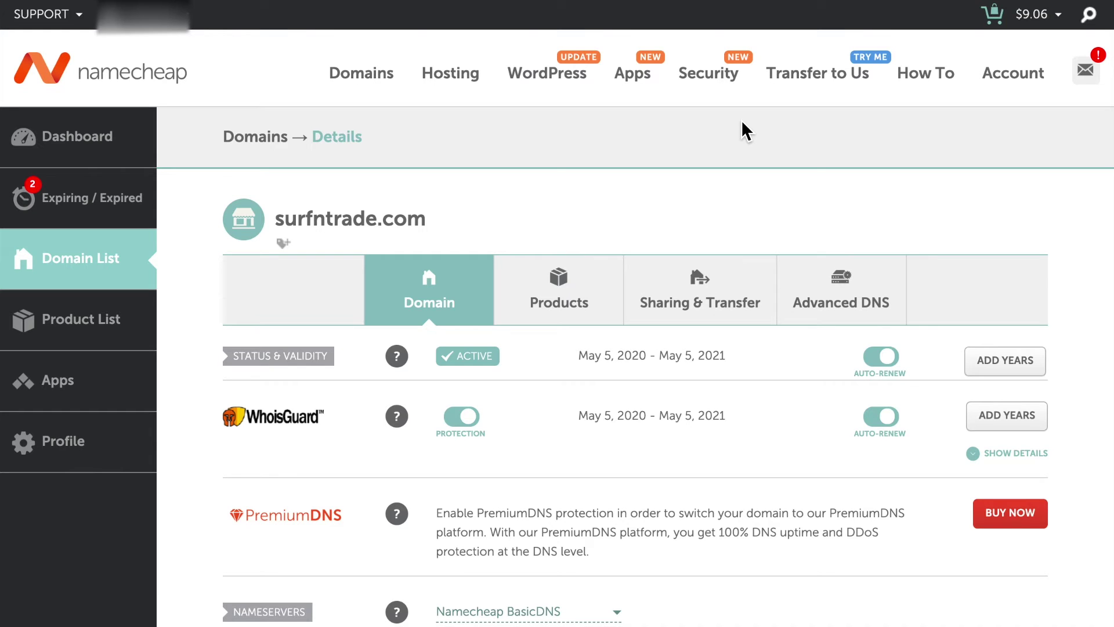
Show surfntrade.com's Advanced DNS host records with the URL redirect and www parking CNAME.
{"action": "scroll", "coordinate": [740, 119], "scroll_direction": "down", "scroll_amount": 2}
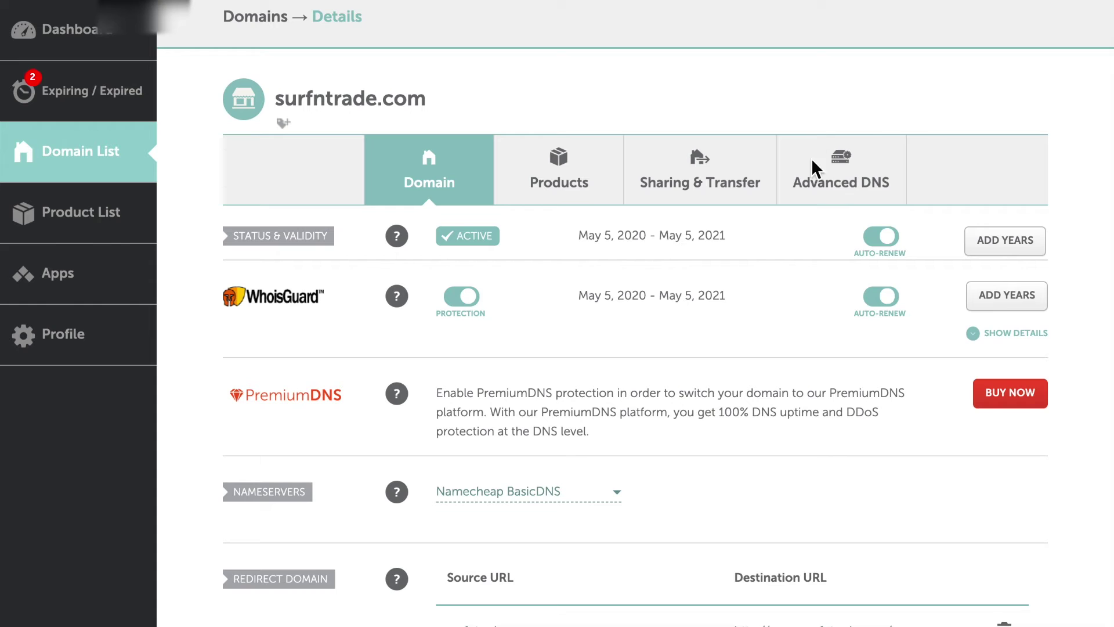
{"action": "left_click", "coordinate": [839, 192]}
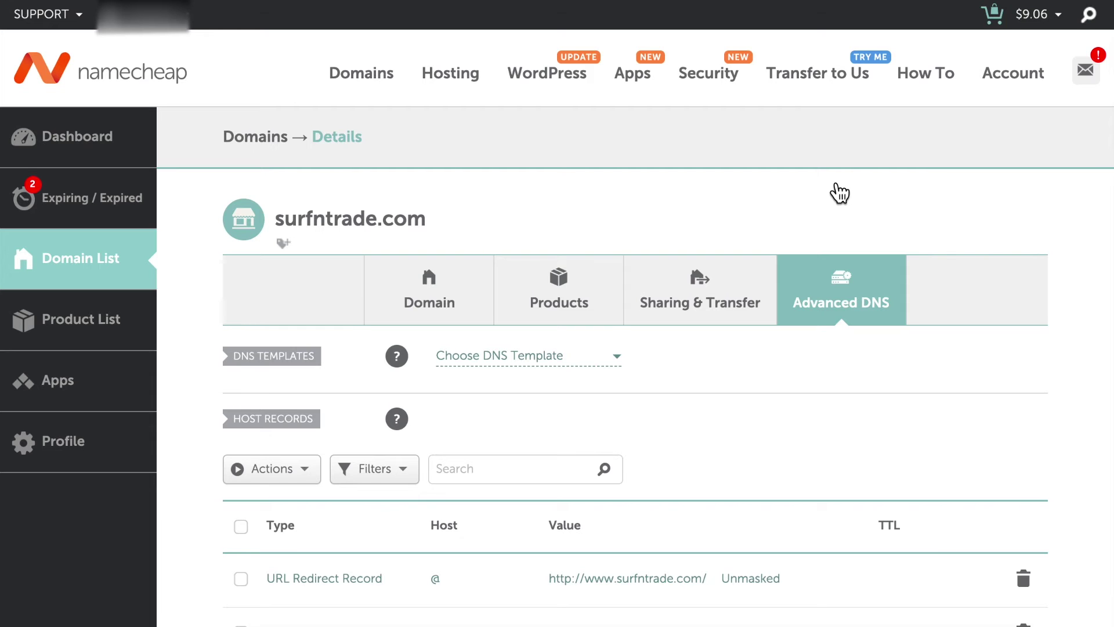
{"action": "scroll", "coordinate": [840, 193], "scroll_direction": "down", "scroll_amount": 2}
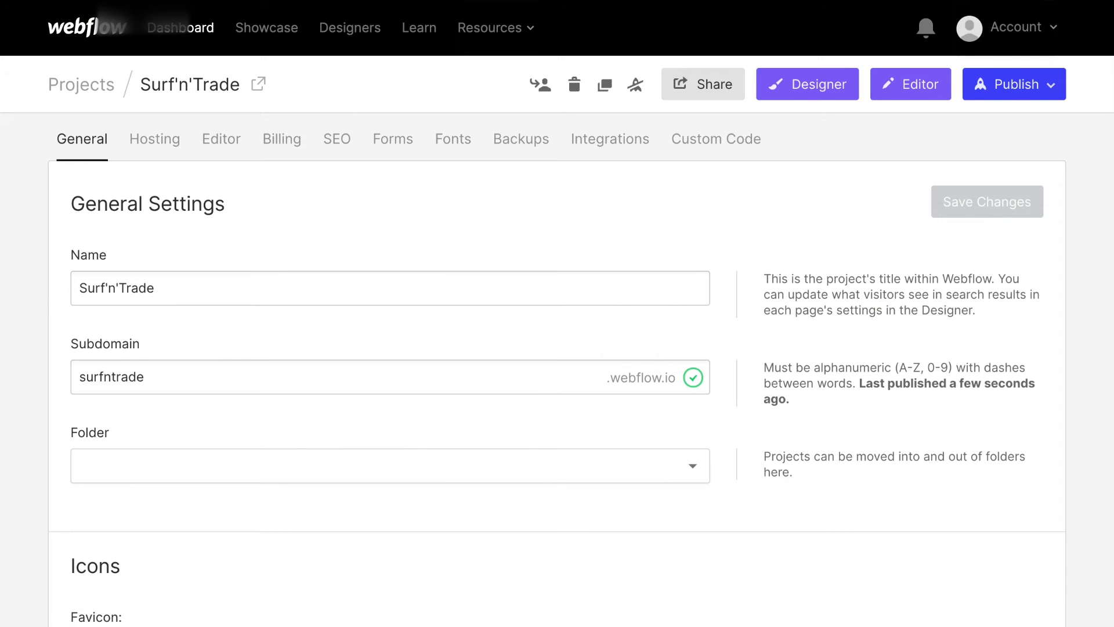
Add surfntrade.com as a custom domain in the Webflow project's Hosting settings.
{"action": "scroll", "coordinate": [214, 269], "scroll_direction": "down", "scroll_amount": 5}
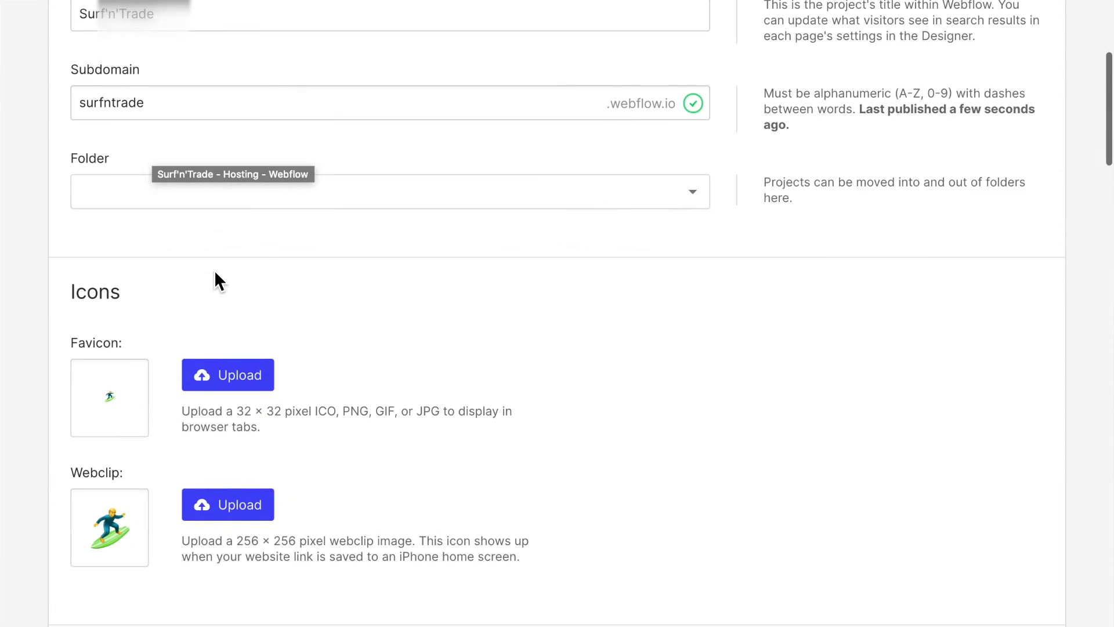
{"action": "scroll", "coordinate": [214, 270], "scroll_direction": "up", "scroll_amount": 5}
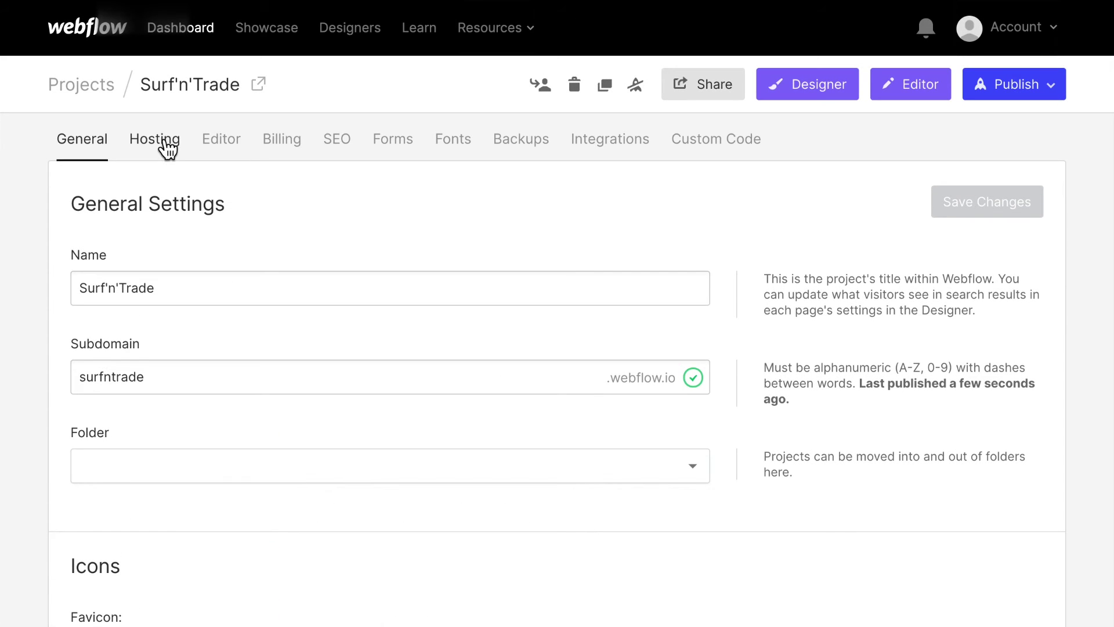
{"action": "left_click", "coordinate": [169, 149]}
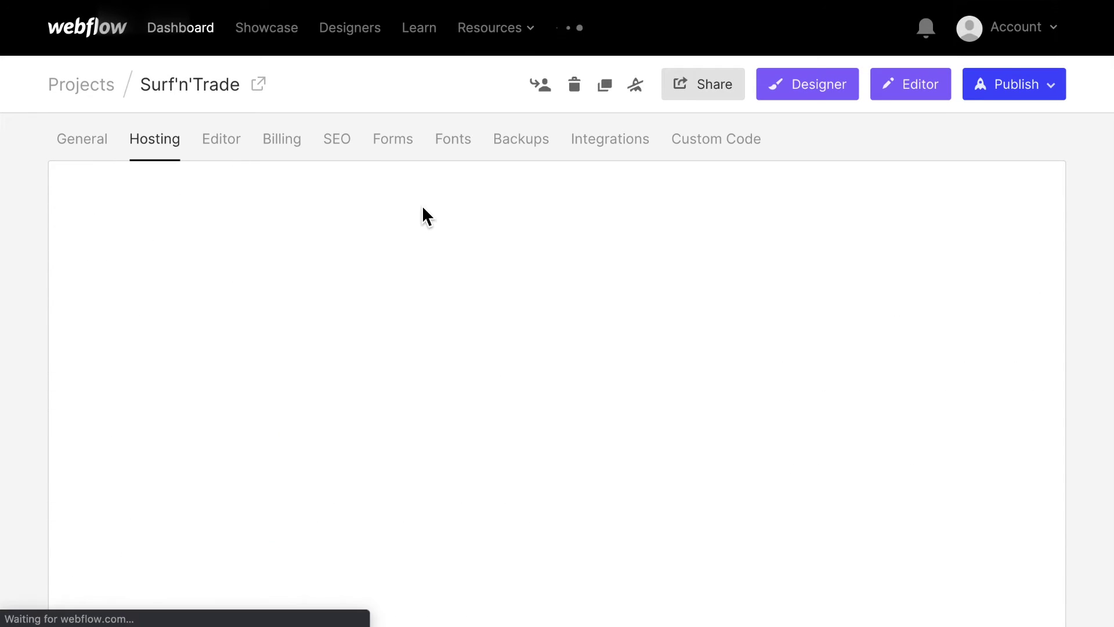
{"action": "scroll", "coordinate": [427, 215], "scroll_direction": "down", "scroll_amount": 10}
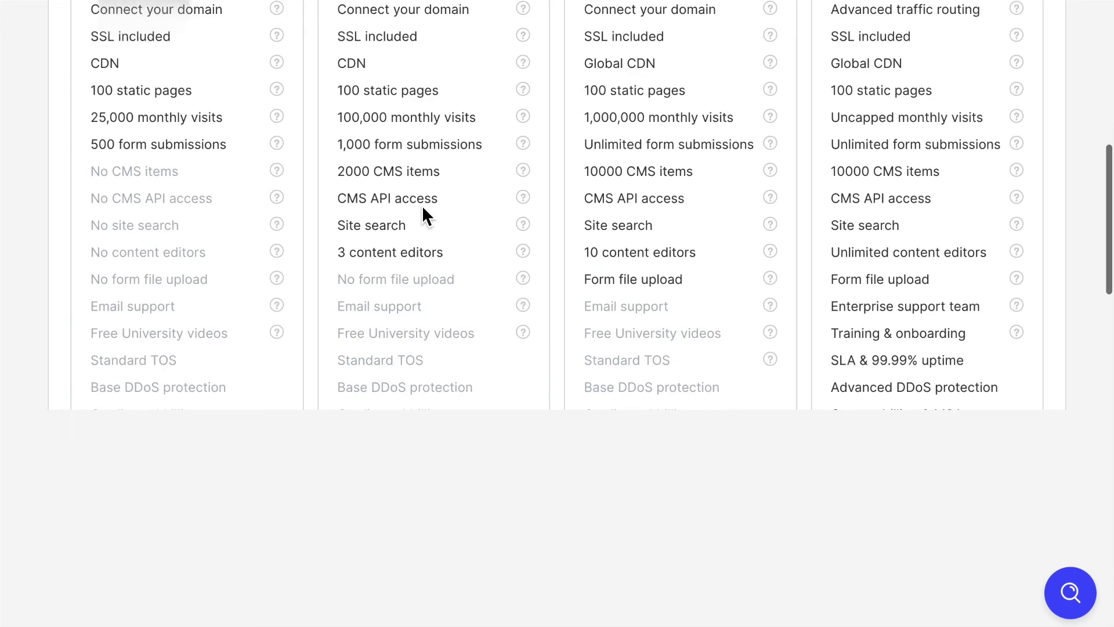
{"action": "scroll", "coordinate": [423, 207], "scroll_direction": "down", "scroll_amount": 10}
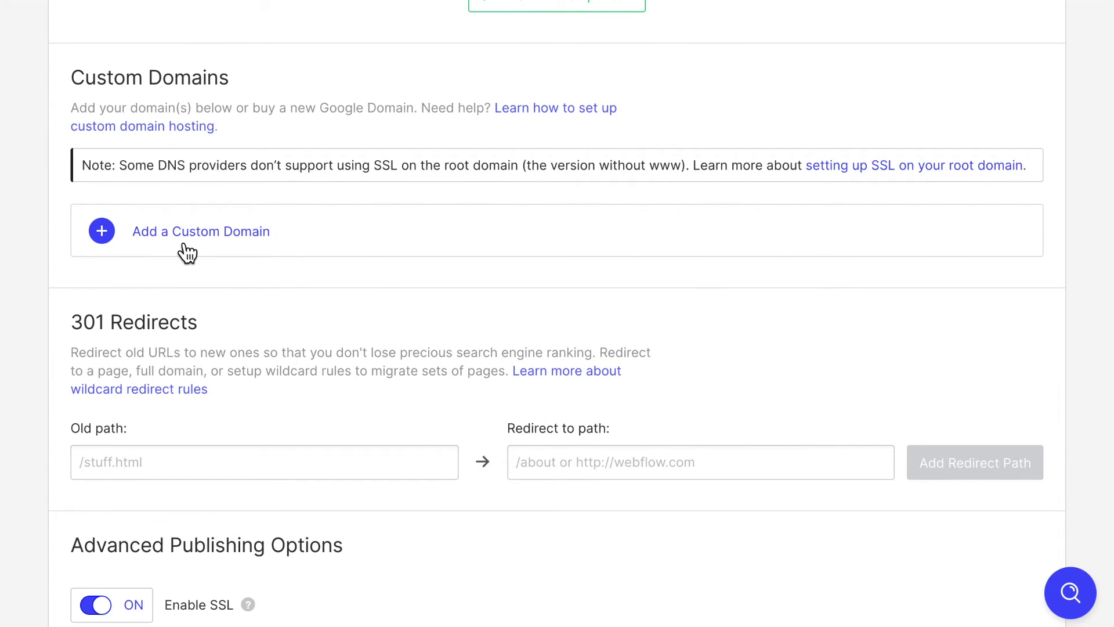
{"action": "left_click", "coordinate": [183, 248]}
{"action": "left_click", "coordinate": [227, 288]}
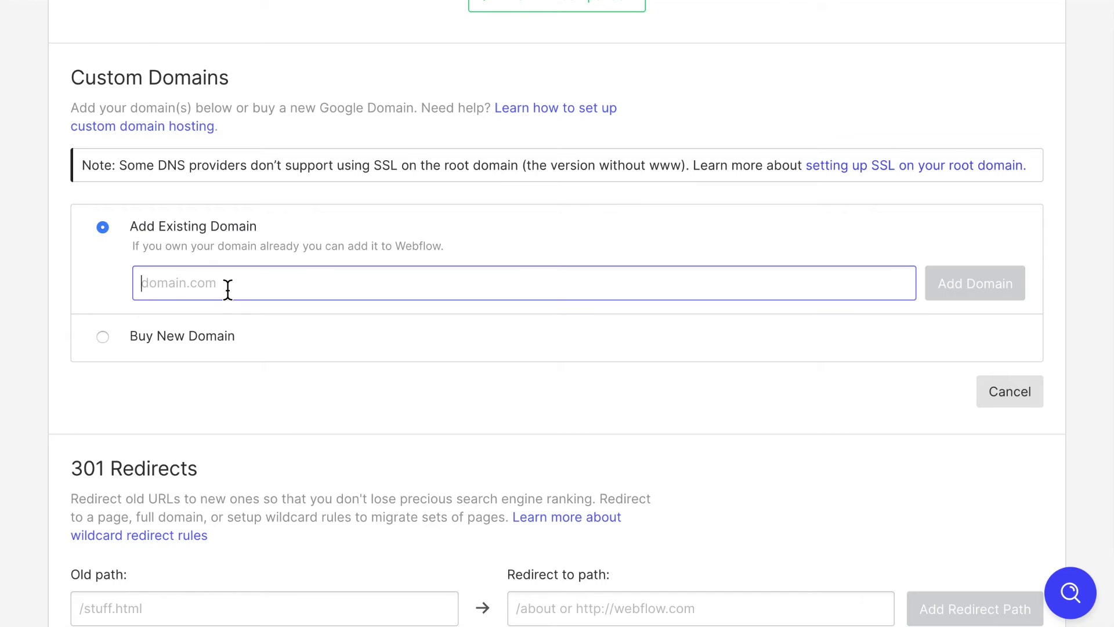
{"action": "type", "text": "surf"}
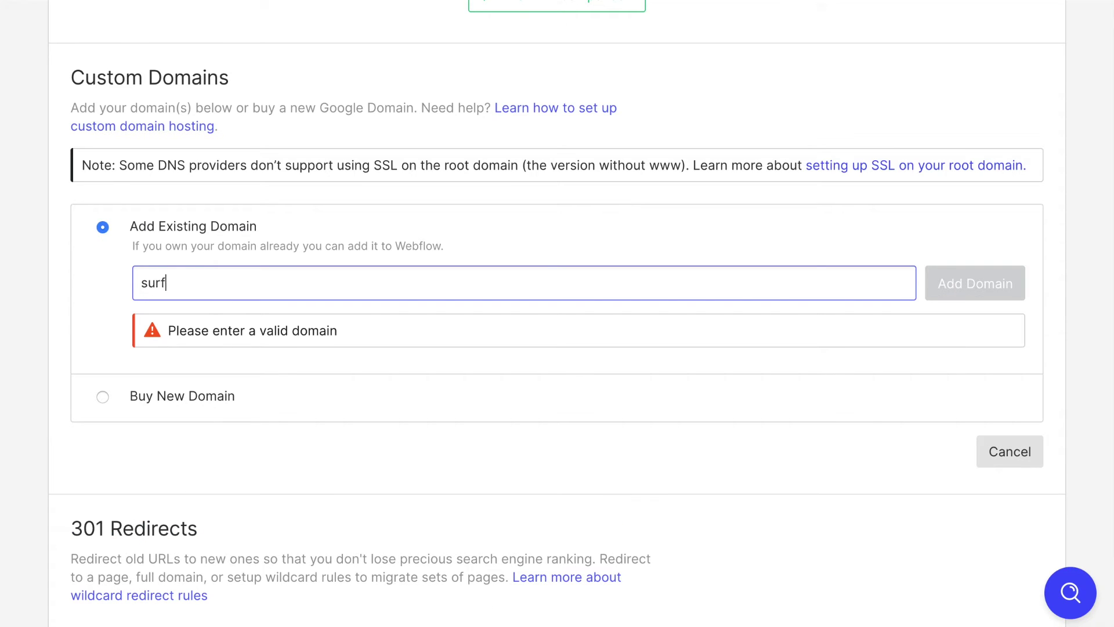
{"action": "type", "text": "ntrade.com"}
{"action": "left_click", "coordinate": [975, 290]}
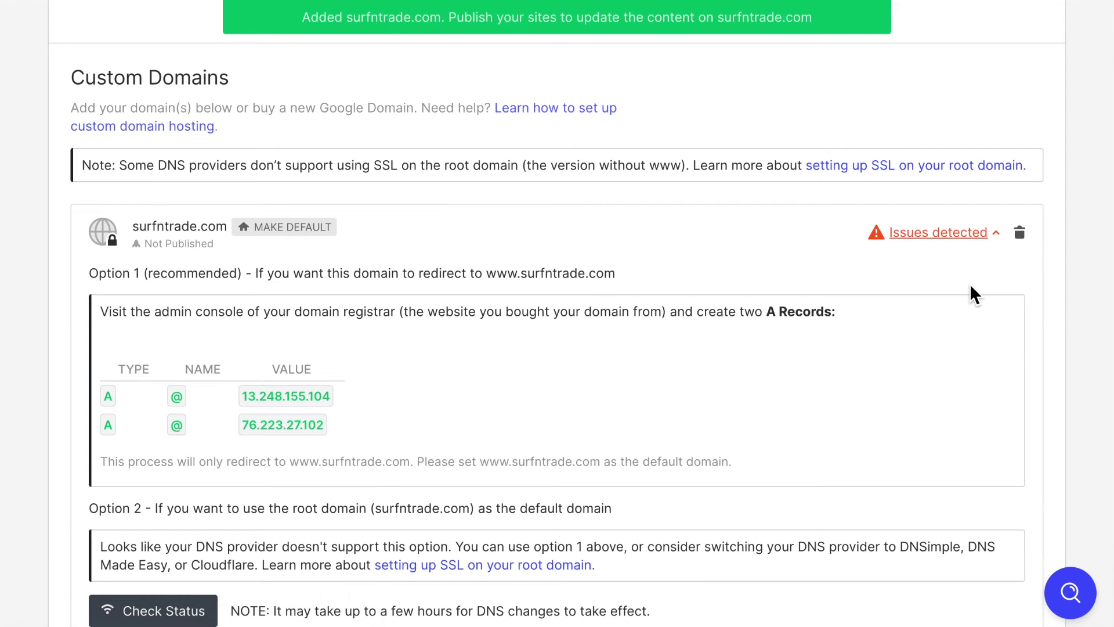
Review the required A and CNAME records and copy the first A record IP 13.248.155.104.
{"action": "scroll", "coordinate": [694, 347], "scroll_direction": "down", "scroll_amount": 4}
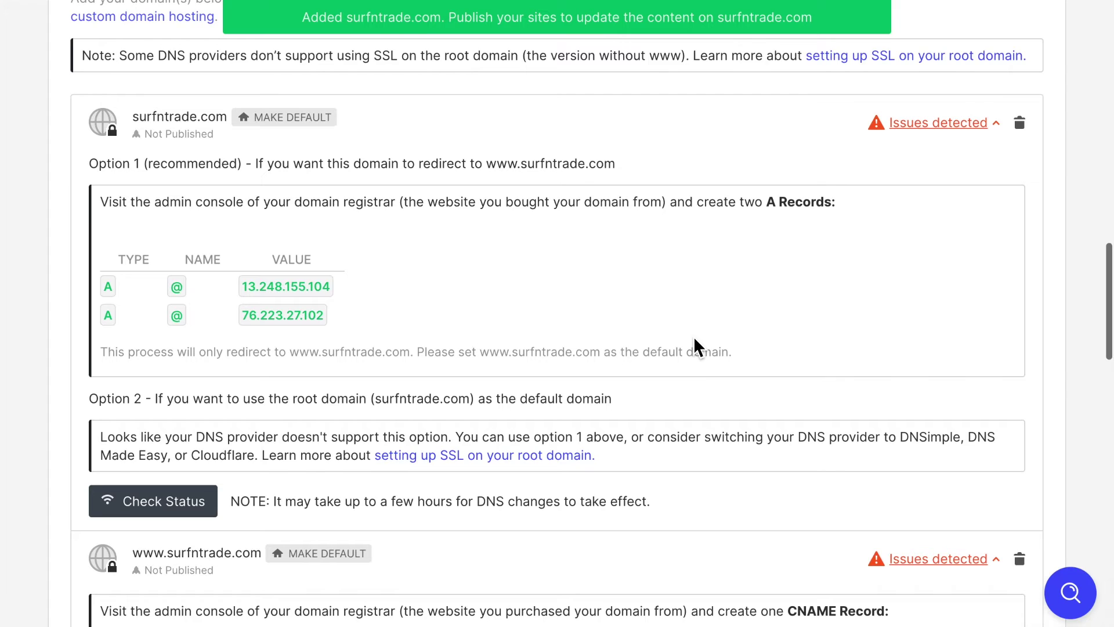
{"action": "scroll", "coordinate": [694, 347], "scroll_direction": "down", "scroll_amount": 2}
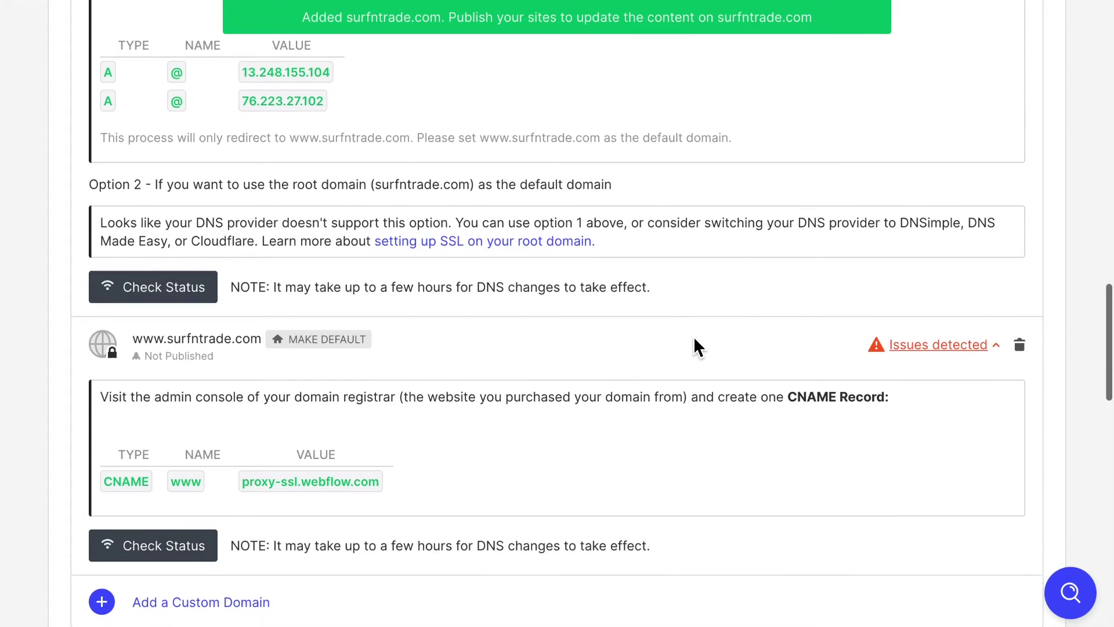
{"action": "scroll", "coordinate": [694, 347], "scroll_direction": "up", "scroll_amount": 3}
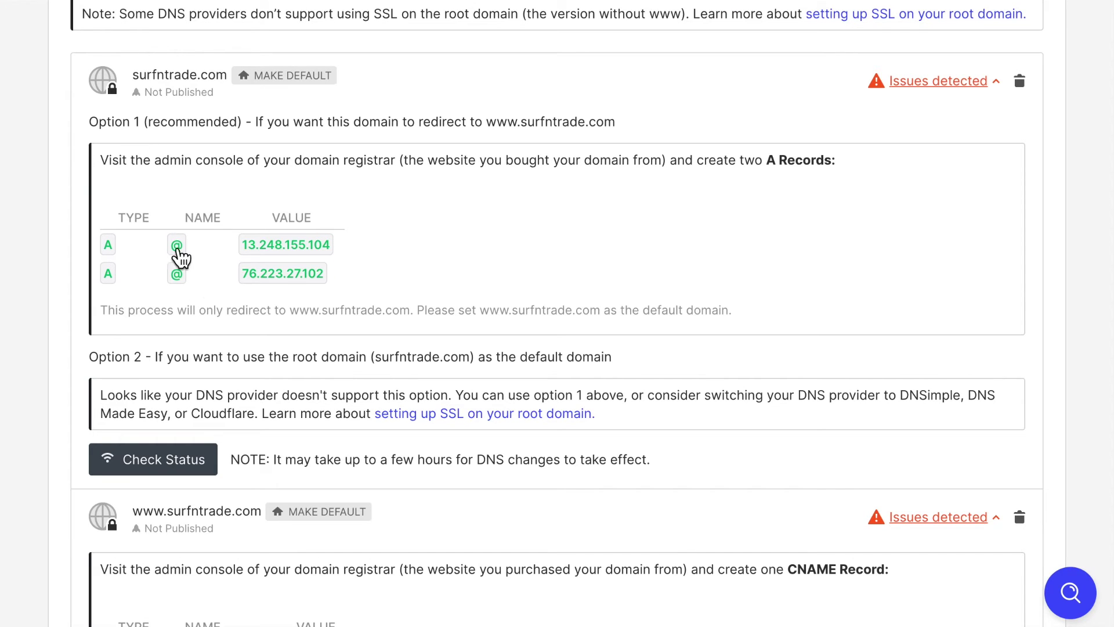
{"action": "scroll", "coordinate": [259, 240], "scroll_direction": "down", "scroll_amount": 3}
{"action": "scroll", "coordinate": [255, 464], "scroll_direction": "up", "scroll_amount": 1}
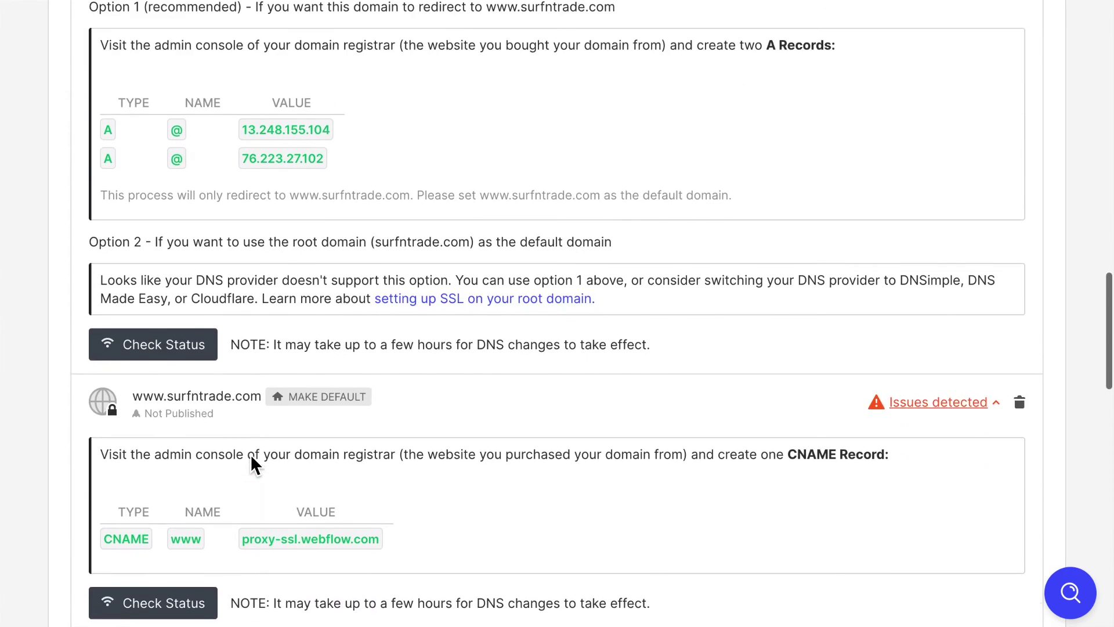
{"action": "scroll", "coordinate": [398, 228], "scroll_direction": "down", "scroll_amount": 1}
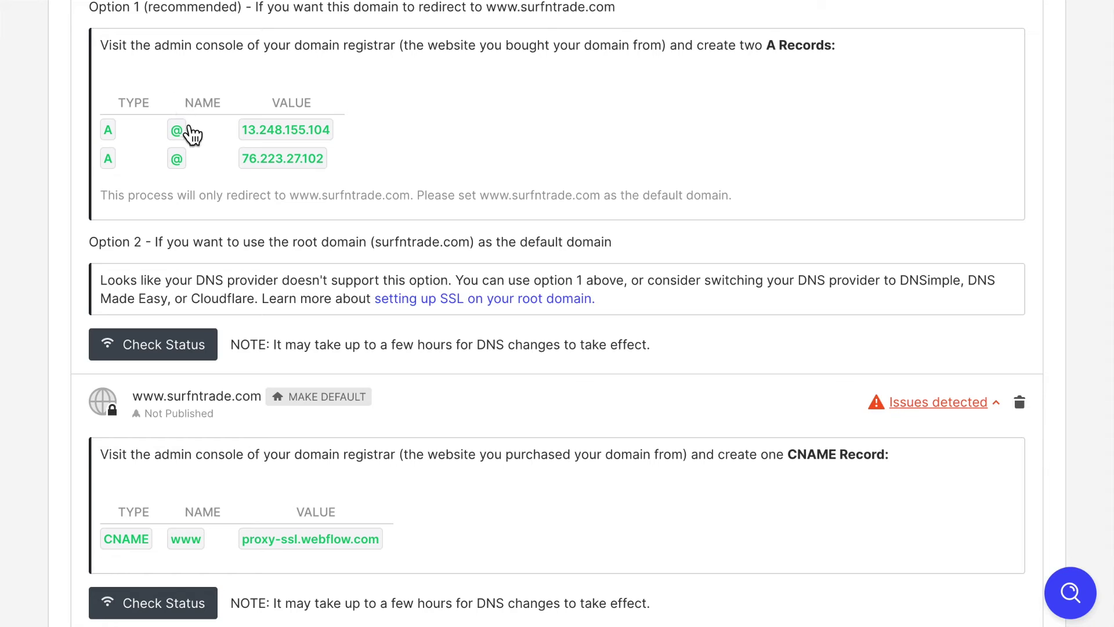
{"action": "left_click", "coordinate": [286, 136]}
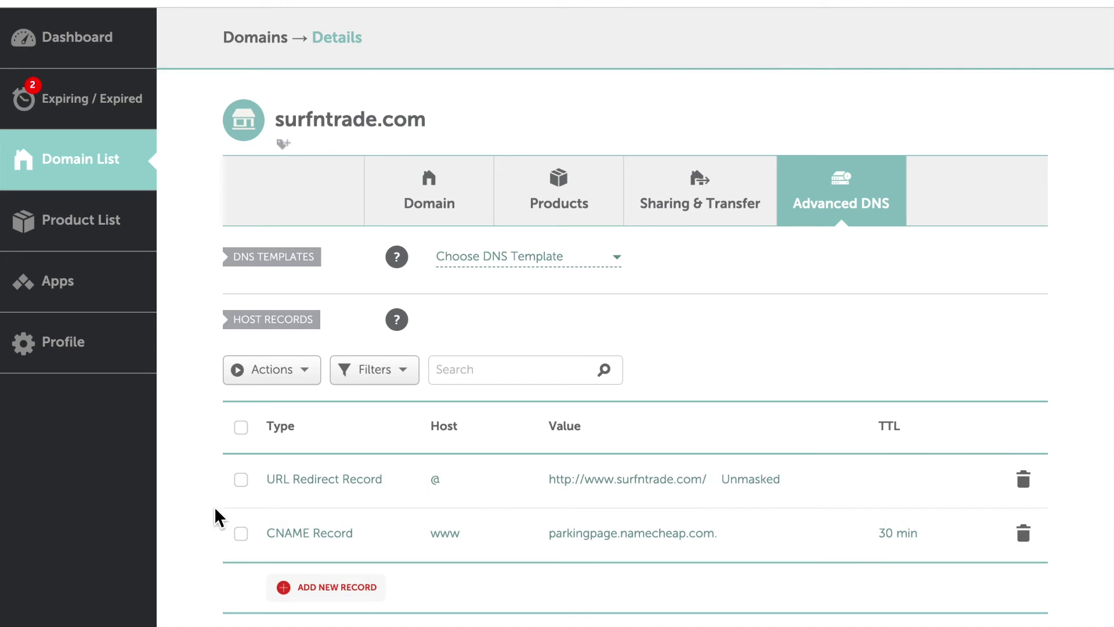
Delete all the existing host records in Advanced DNS.
{"action": "left_click", "coordinate": [242, 428]}
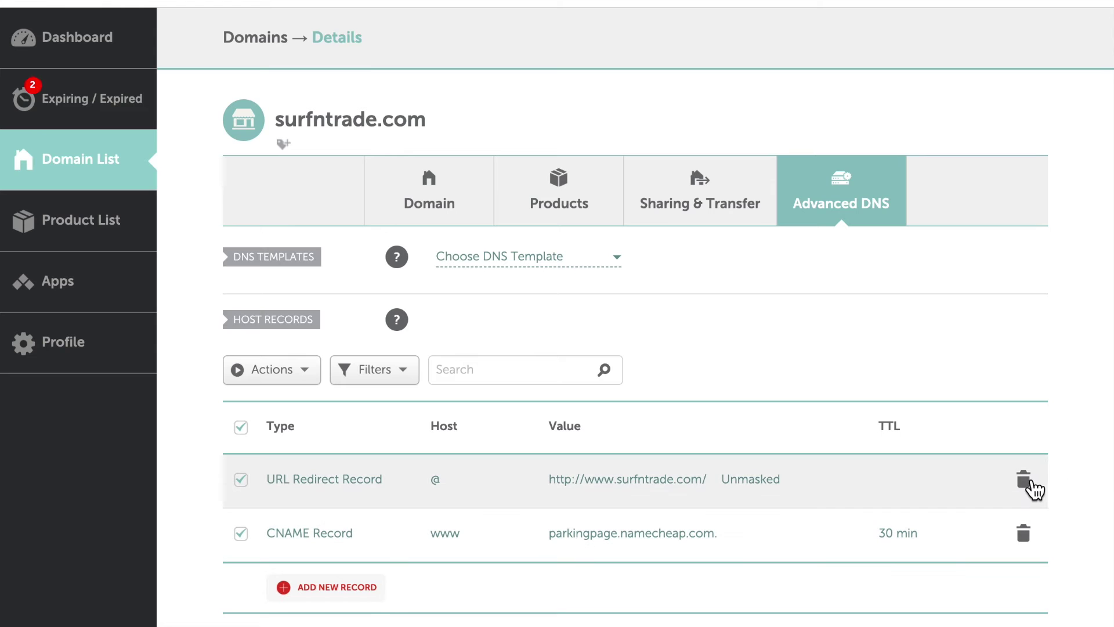
{"action": "left_click", "coordinate": [303, 377]}
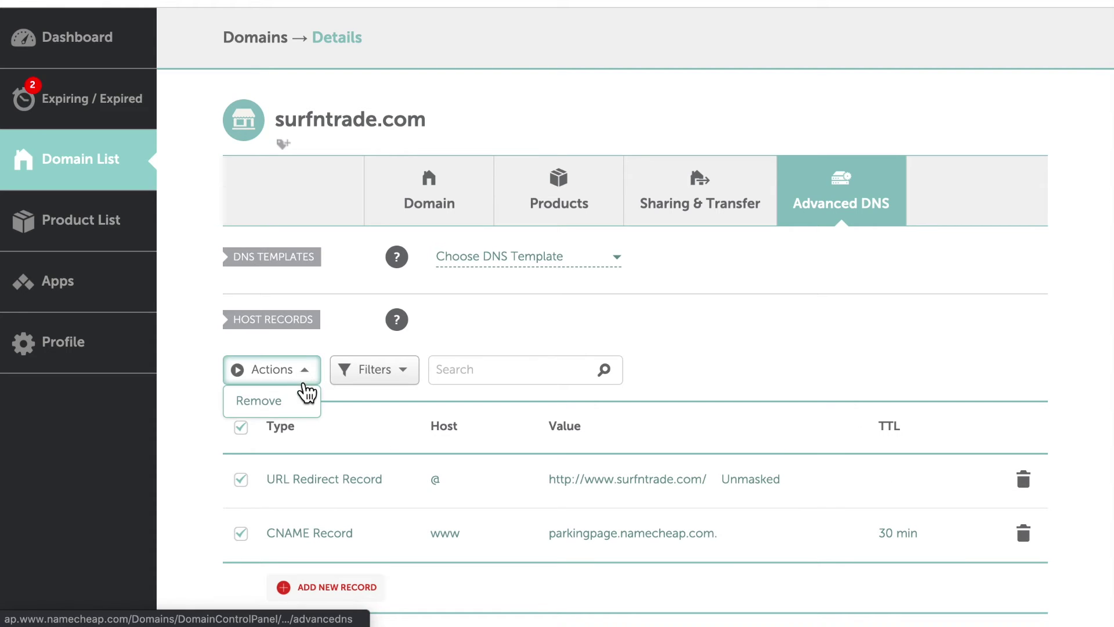
{"action": "left_click", "coordinate": [297, 404]}
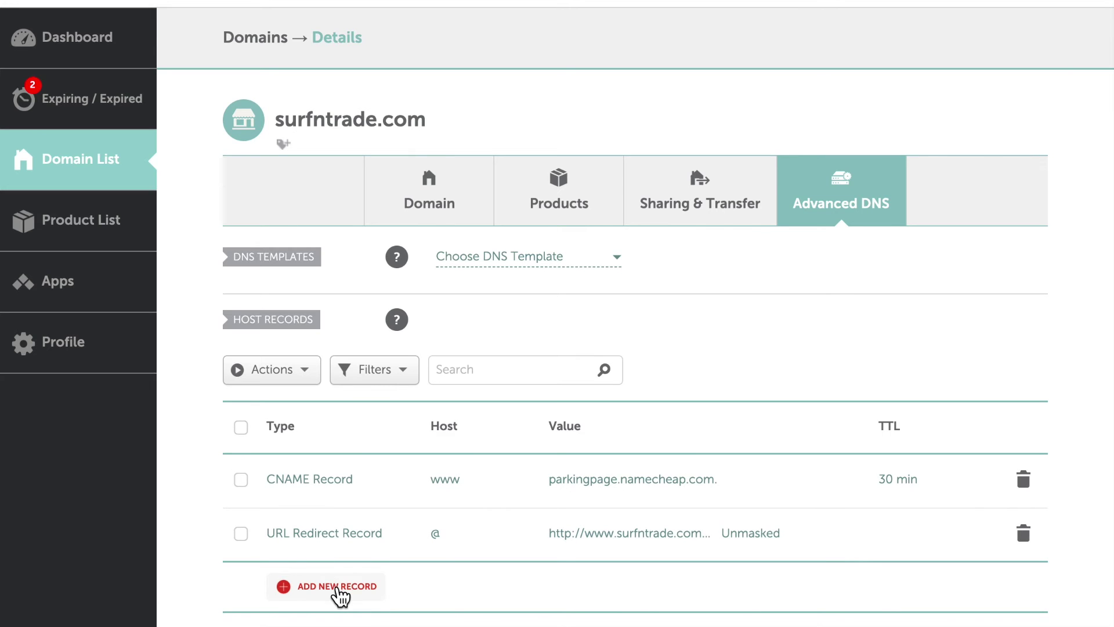
Add an A record for host @ pointing to 13.248.155.104.
{"action": "left_click", "coordinate": [336, 586]}
{"action": "left_click", "coordinate": [335, 303]}
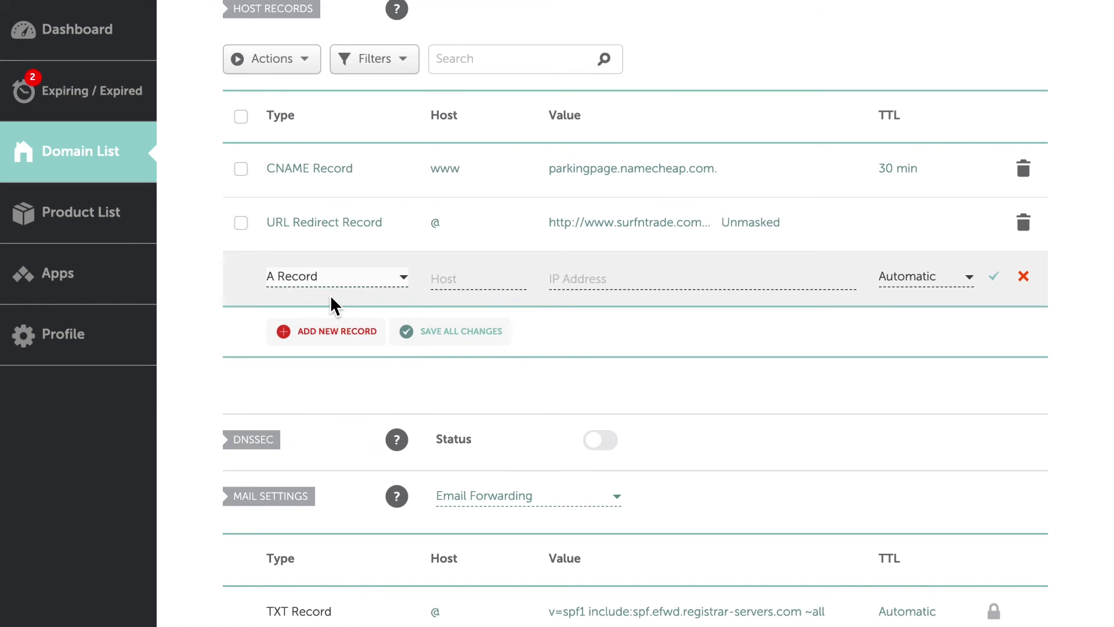
{"action": "left_click", "coordinate": [487, 281]}
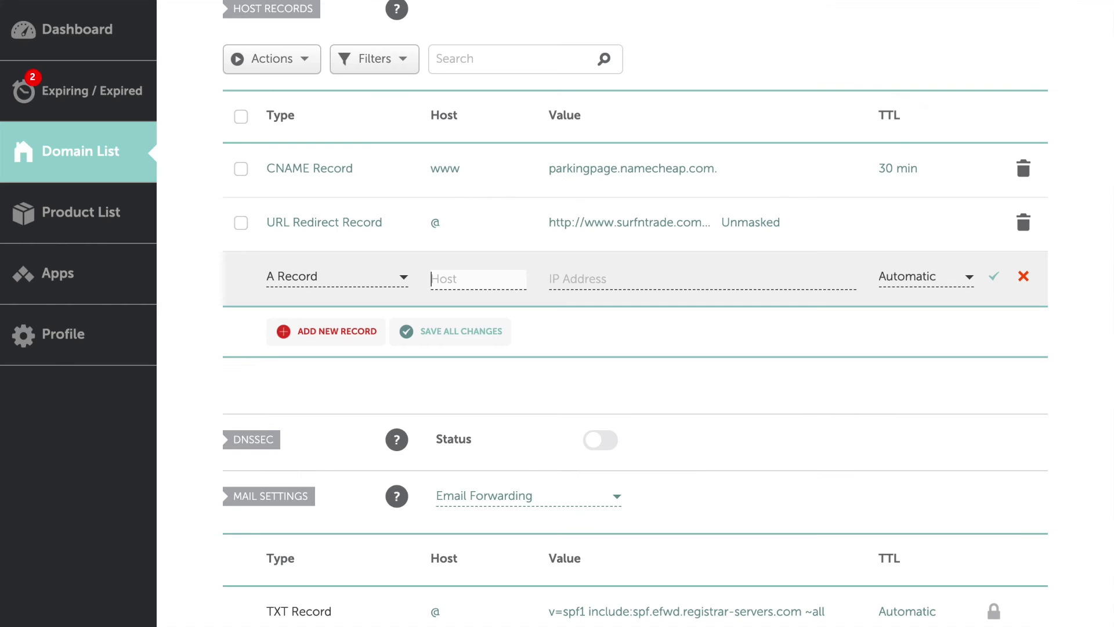
{"action": "type", "text": "@"}
{"action": "left_click", "coordinate": [610, 285]}
{"action": "key", "text": "ctrl+v"}
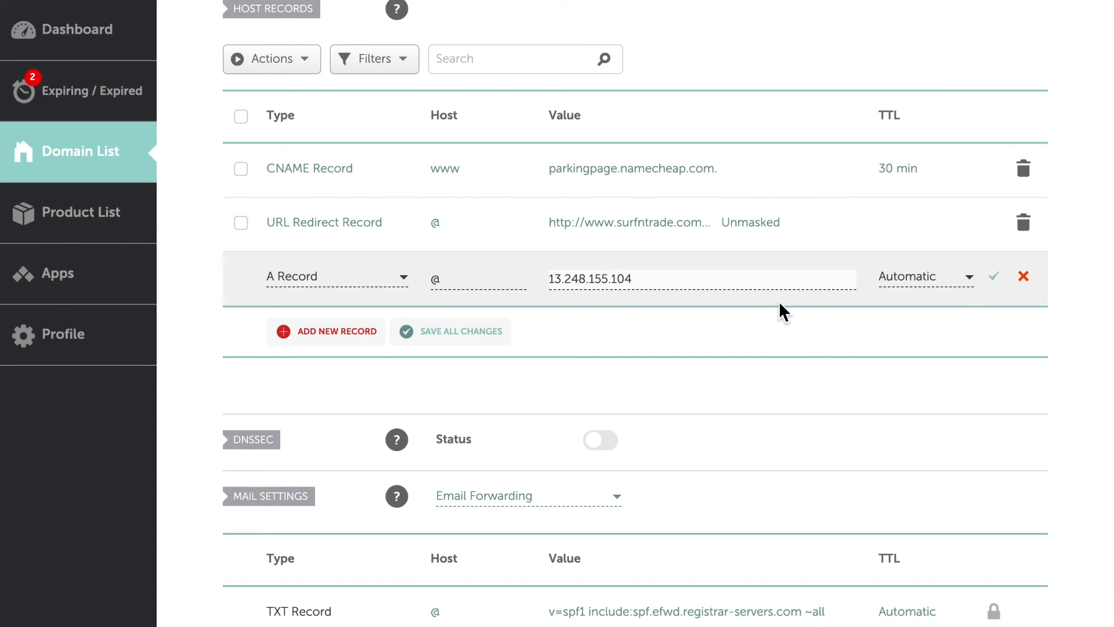
{"action": "left_click", "coordinate": [995, 277]}
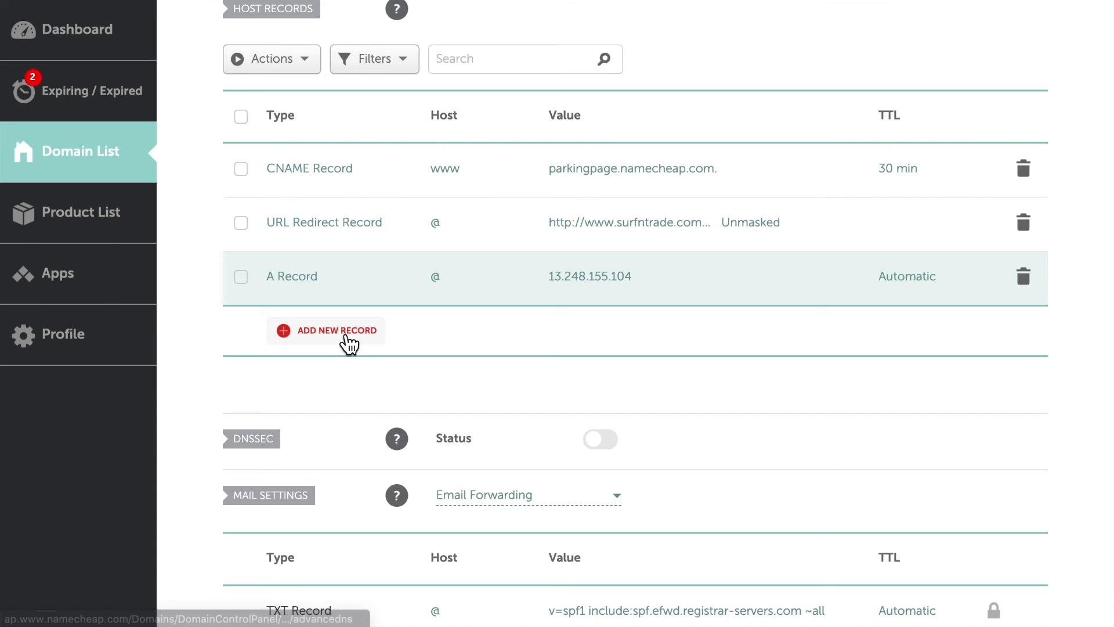
Add a second A record for host @ pointing to 76.223.27.102.
{"action": "left_click", "coordinate": [347, 332]}
{"action": "left_click", "coordinate": [336, 279]}
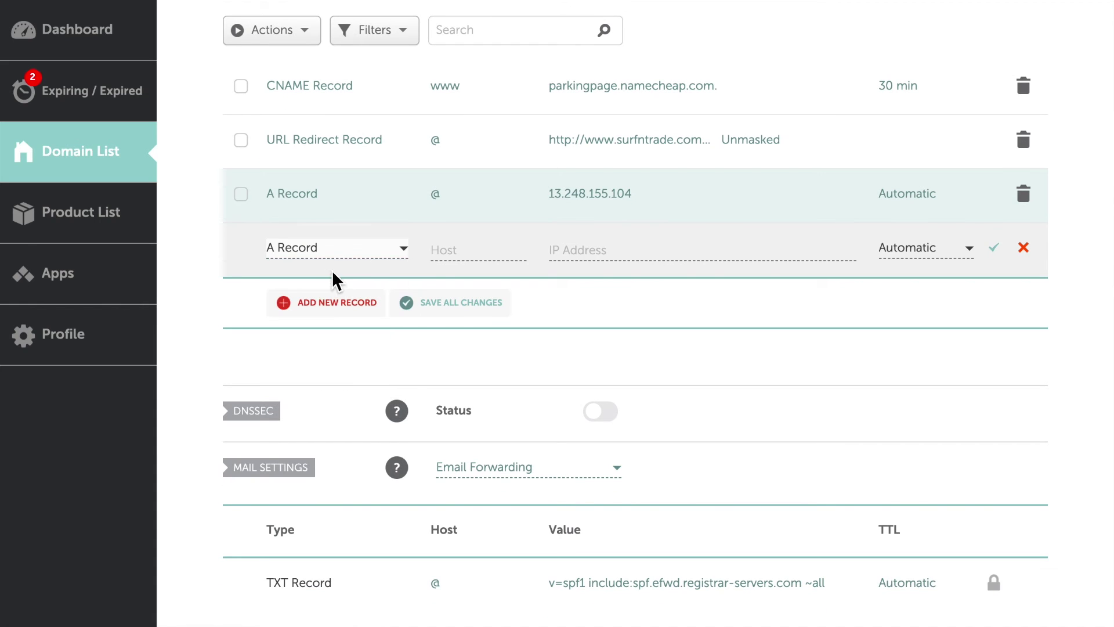
{"action": "left_click", "coordinate": [459, 247]}
{"action": "type", "text": "@"}
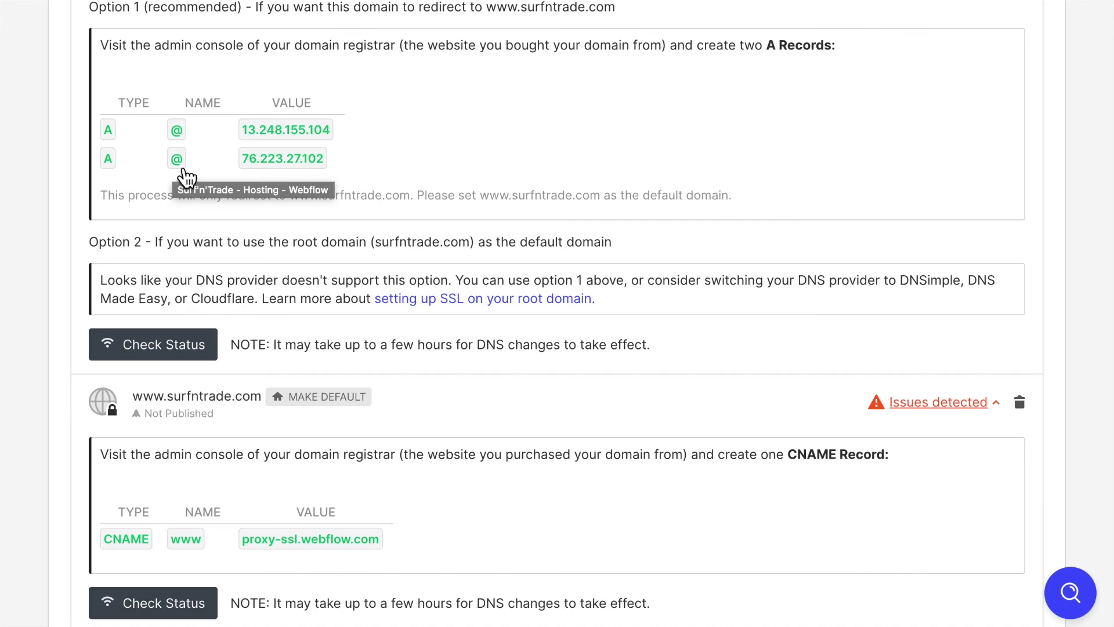
{"action": "left_click", "coordinate": [314, 167]}
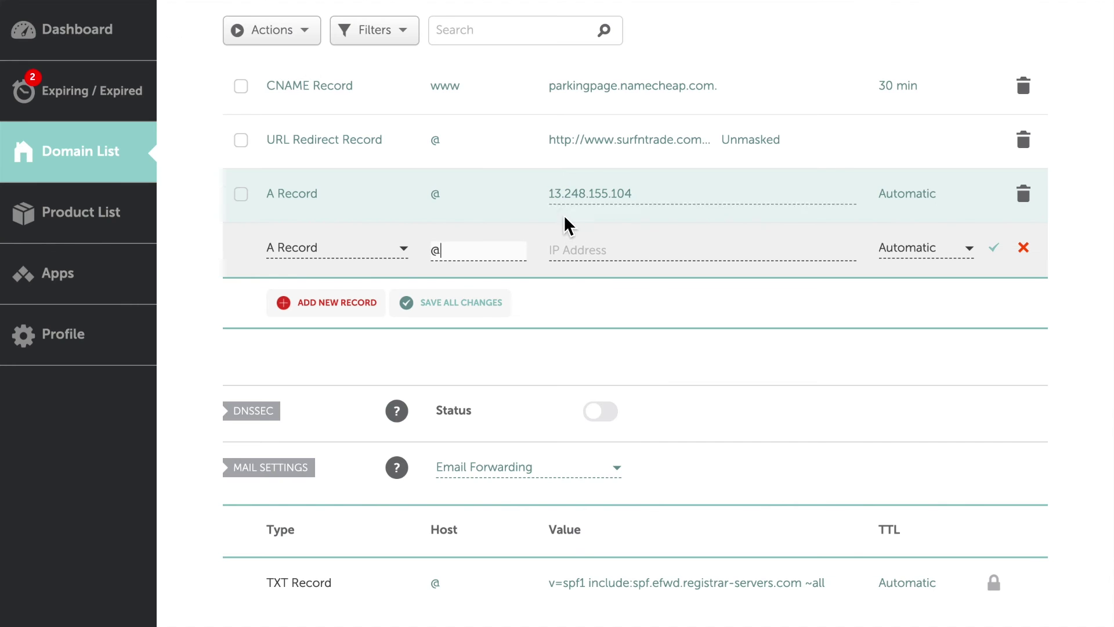
{"action": "left_click", "coordinate": [604, 251]}
{"action": "key", "text": "ctrl+v"}
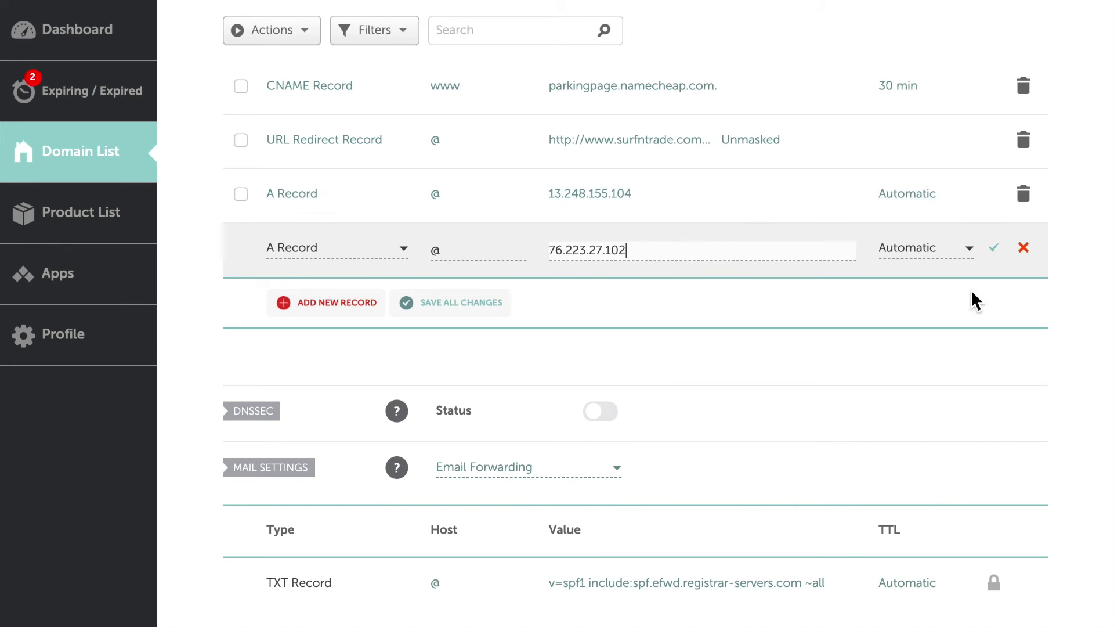
{"action": "left_click", "coordinate": [995, 250]}
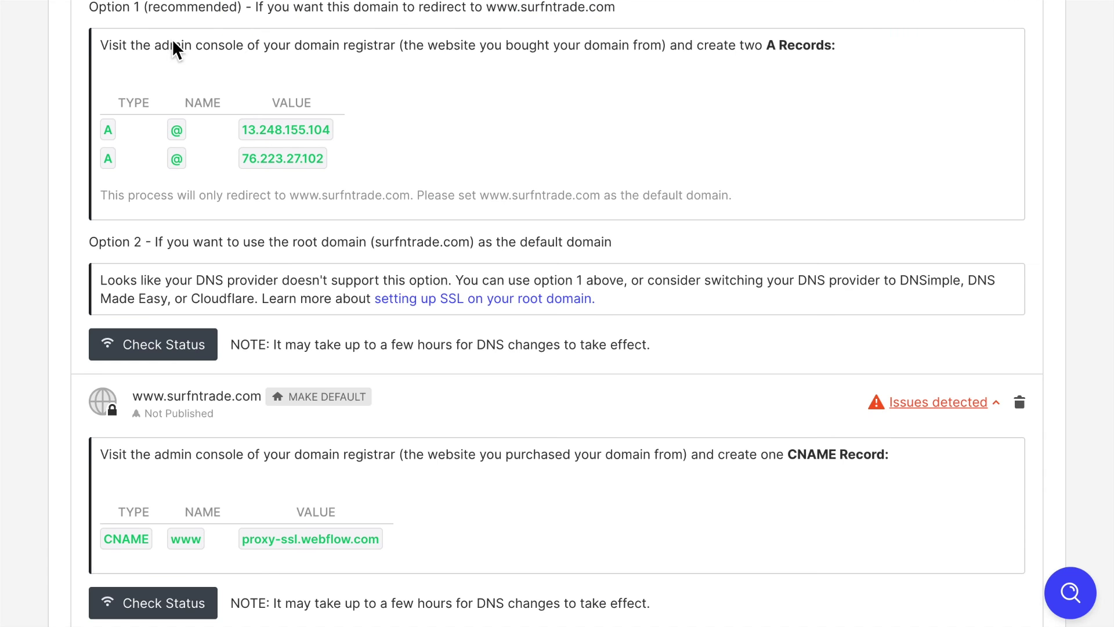
{"action": "scroll", "coordinate": [365, 406], "scroll_direction": "down", "scroll_amount": 1}
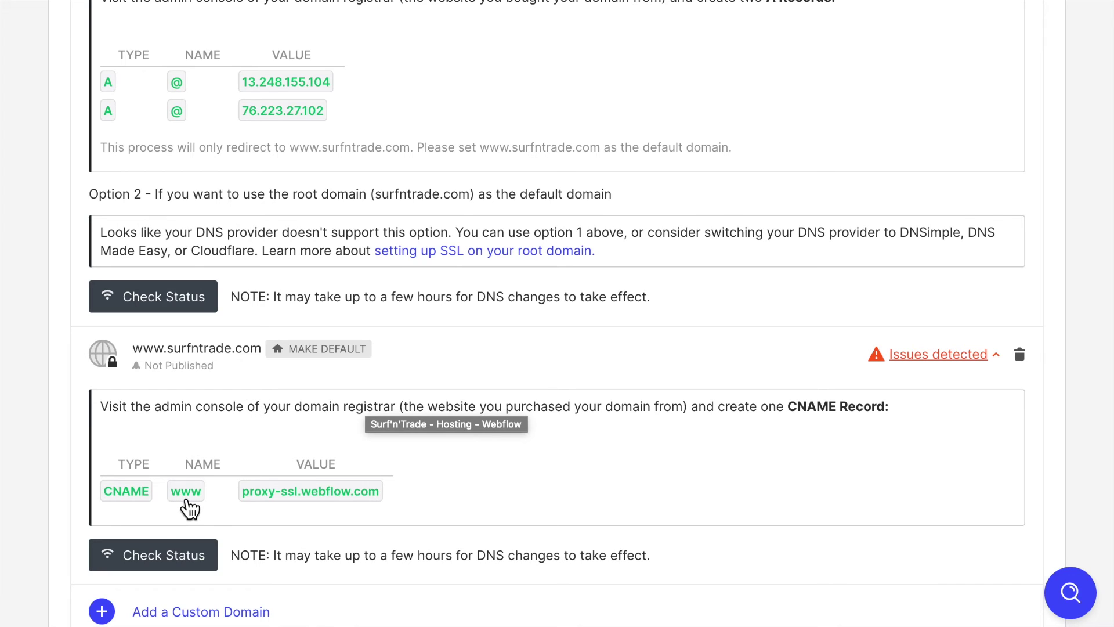
{"action": "left_click", "coordinate": [296, 506]}
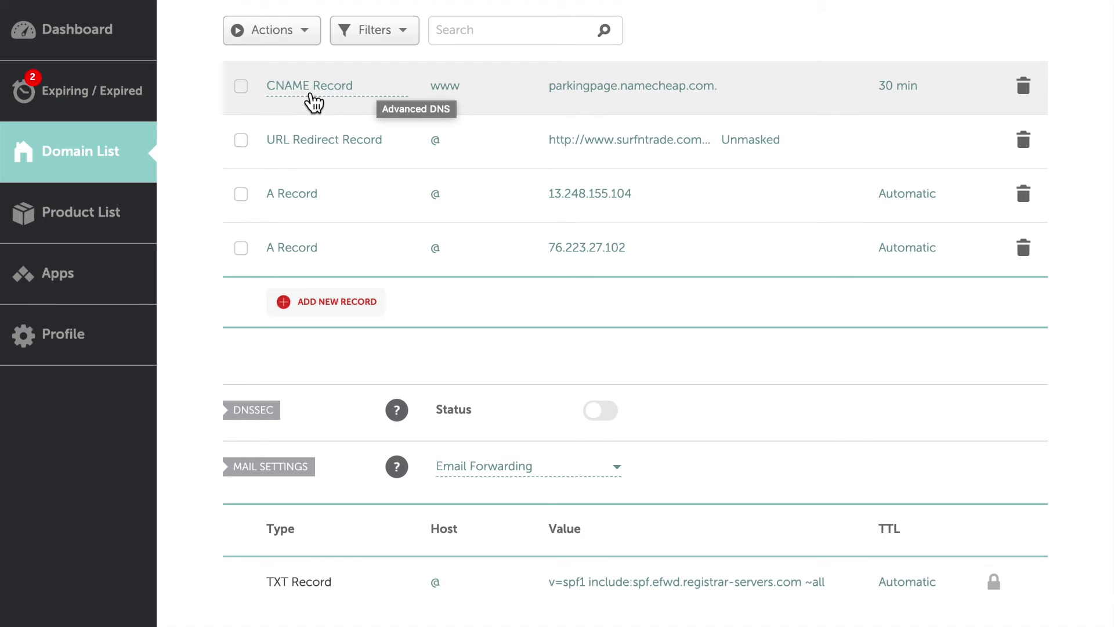
Change the www CNAME value from parkingpage.namecheap.com to proxy-ssl.webflow.com.
{"action": "left_click", "coordinate": [655, 94]}
{"action": "triple_click", "coordinate": [732, 89]}
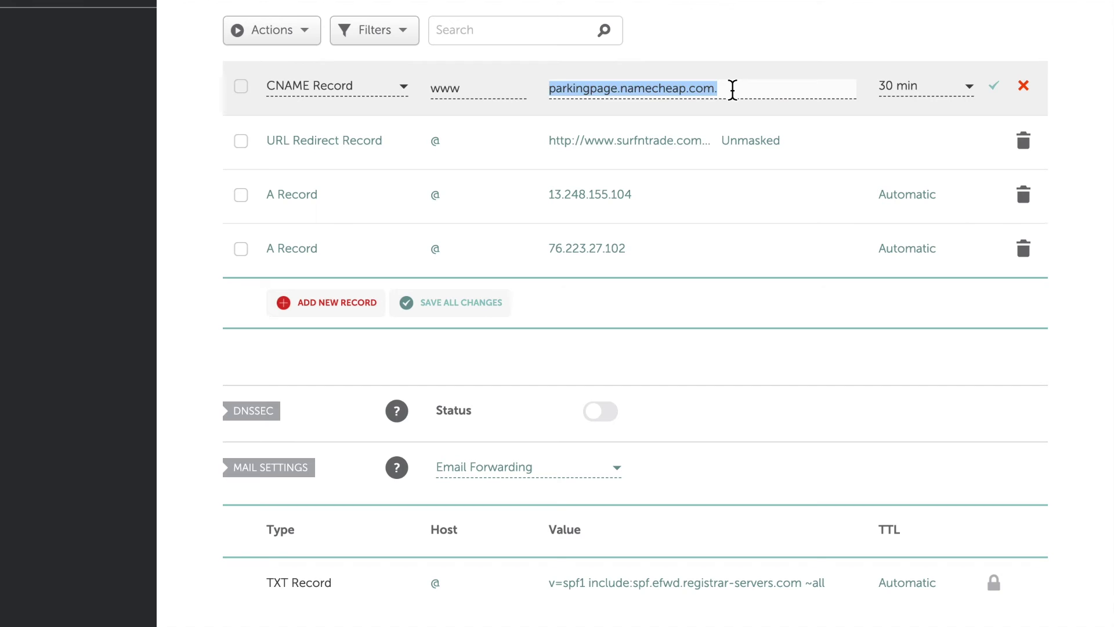
{"action": "key", "text": "super+v"}
{"action": "left_click", "coordinate": [994, 86]}
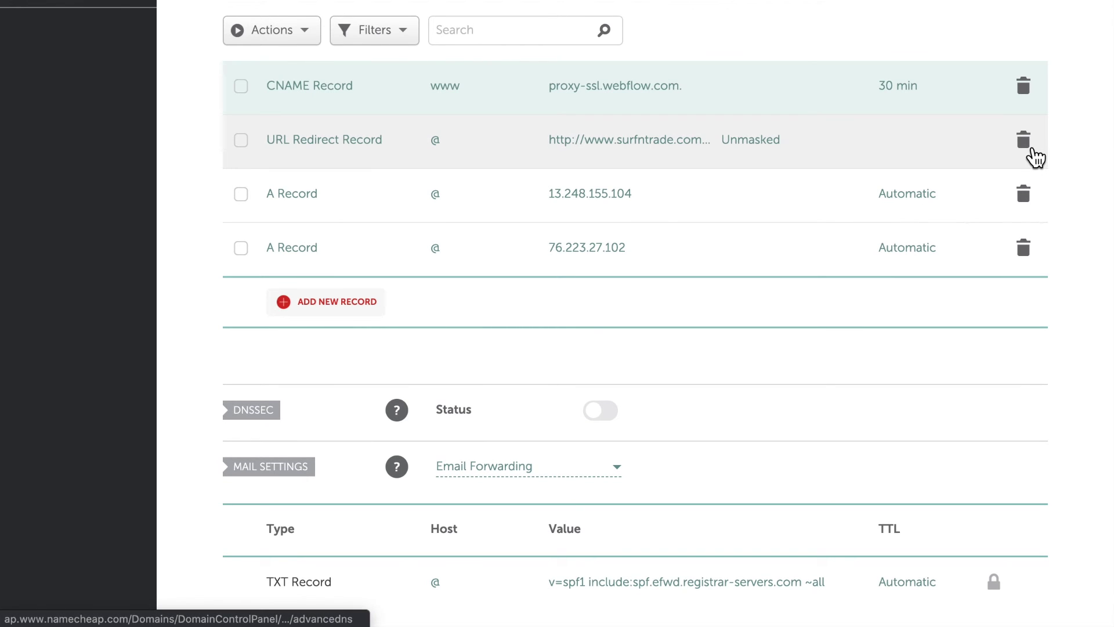
Delete the URL Redirect record.
{"action": "left_click", "coordinate": [1031, 150]}
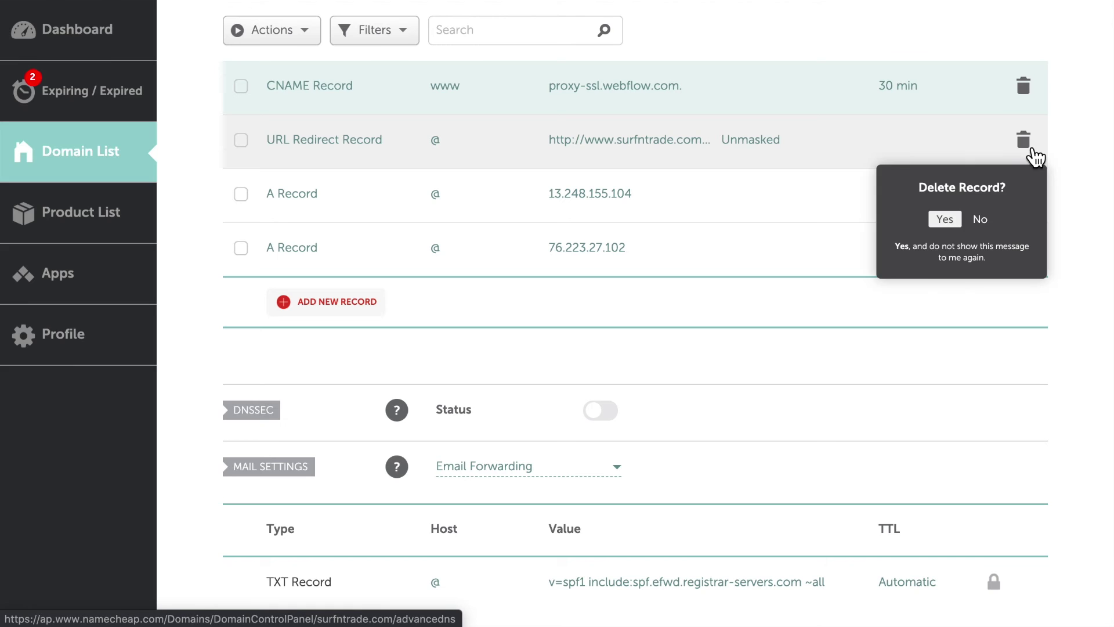
{"action": "left_click", "coordinate": [956, 223]}
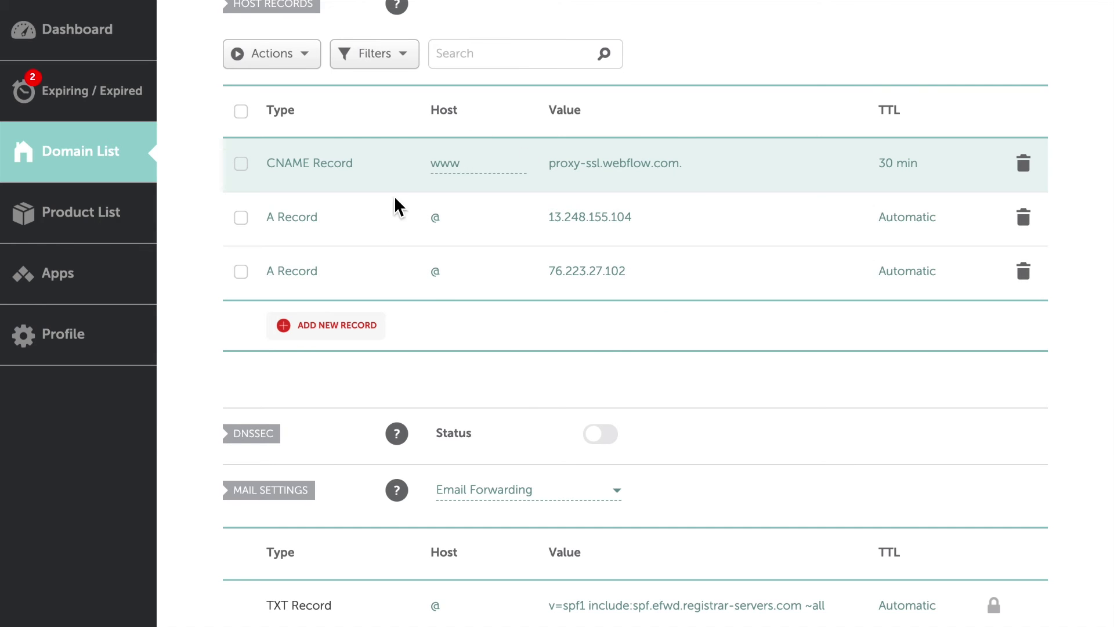
{"action": "scroll", "coordinate": [523, 310], "scroll_direction": "up", "scroll_amount": 1}
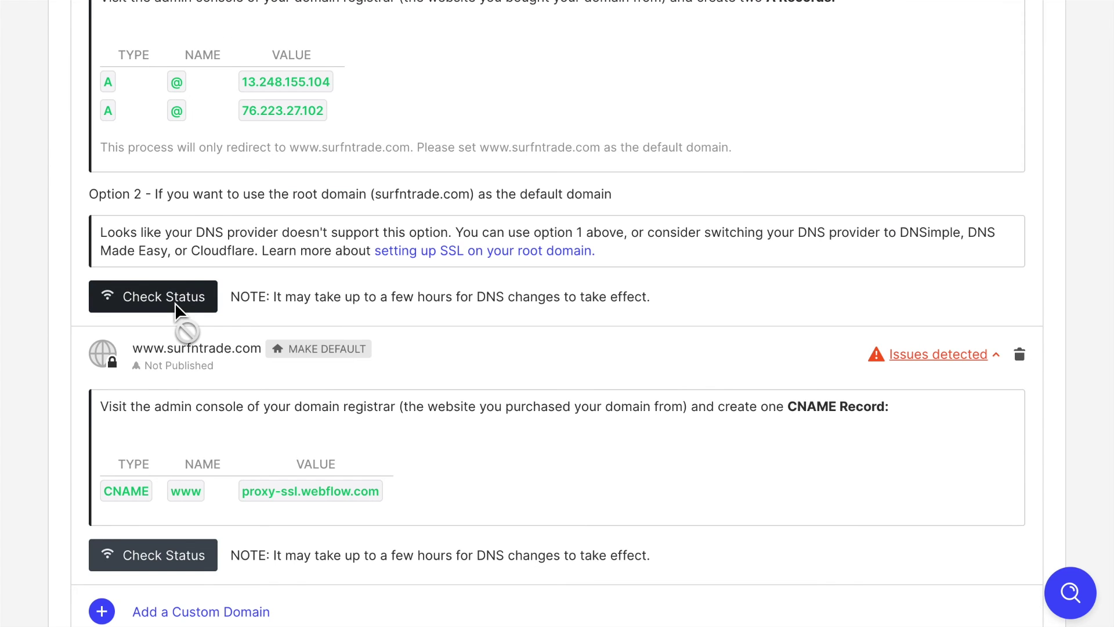
Recheck Custom Domains status repeatedly until surfntrade.com shows Connected.
{"action": "left_click", "coordinate": [175, 301]}
{"action": "scroll", "coordinate": [178, 555], "scroll_direction": "down", "scroll_amount": 5}
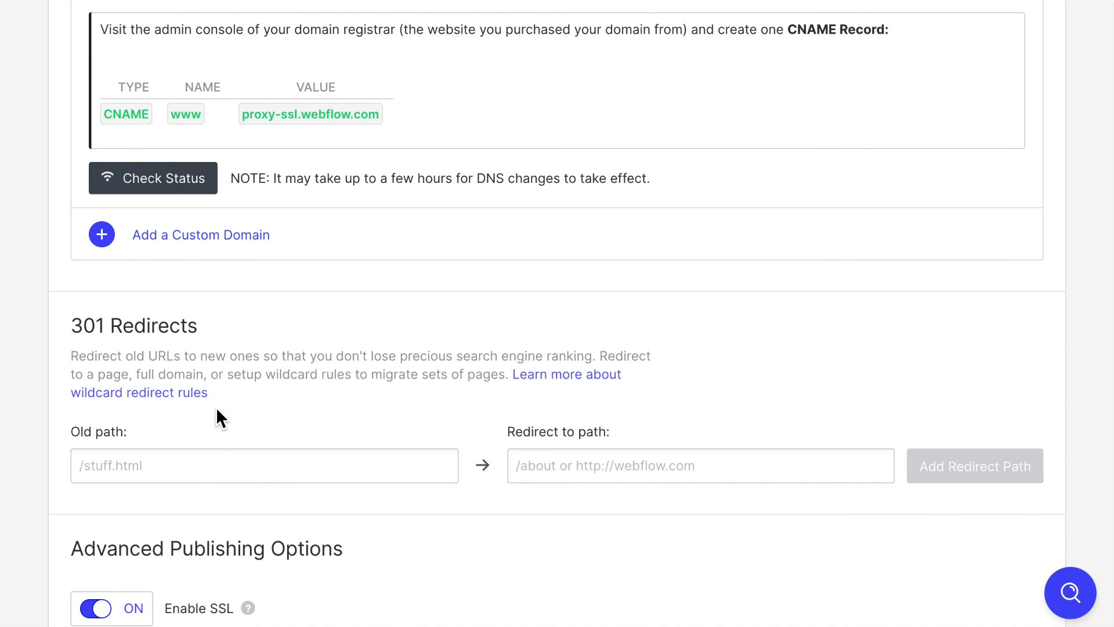
{"action": "scroll", "coordinate": [215, 406], "scroll_direction": "up", "scroll_amount": 3}
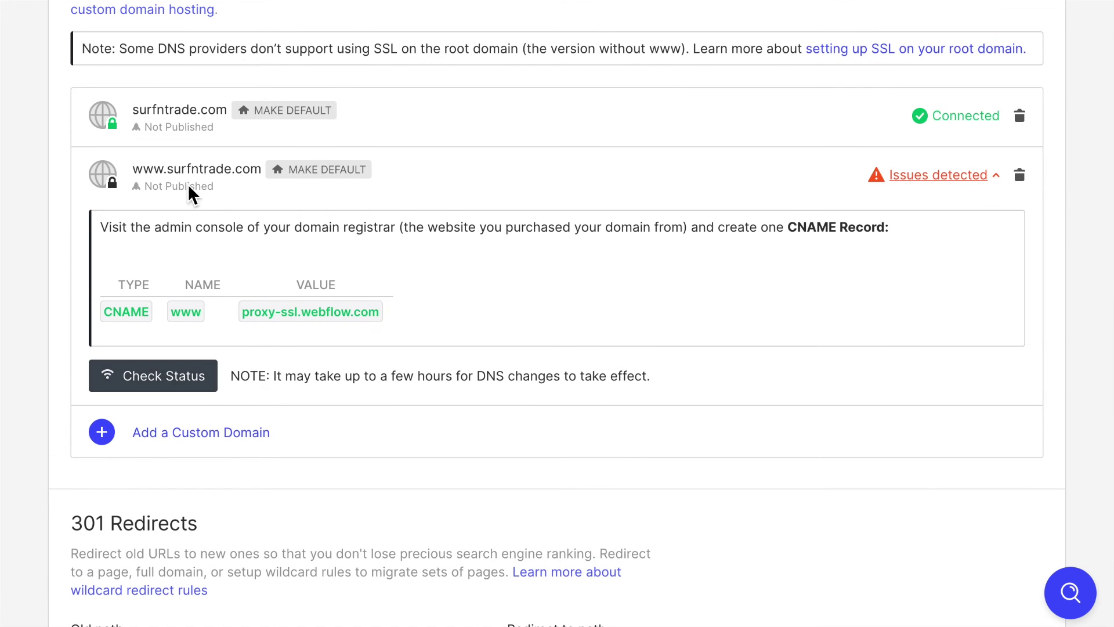
{"action": "left_click", "coordinate": [186, 385]}
{"action": "left_click", "coordinate": [163, 381]}
{"action": "scroll", "coordinate": [261, 200], "scroll_direction": "up", "scroll_amount": 1}
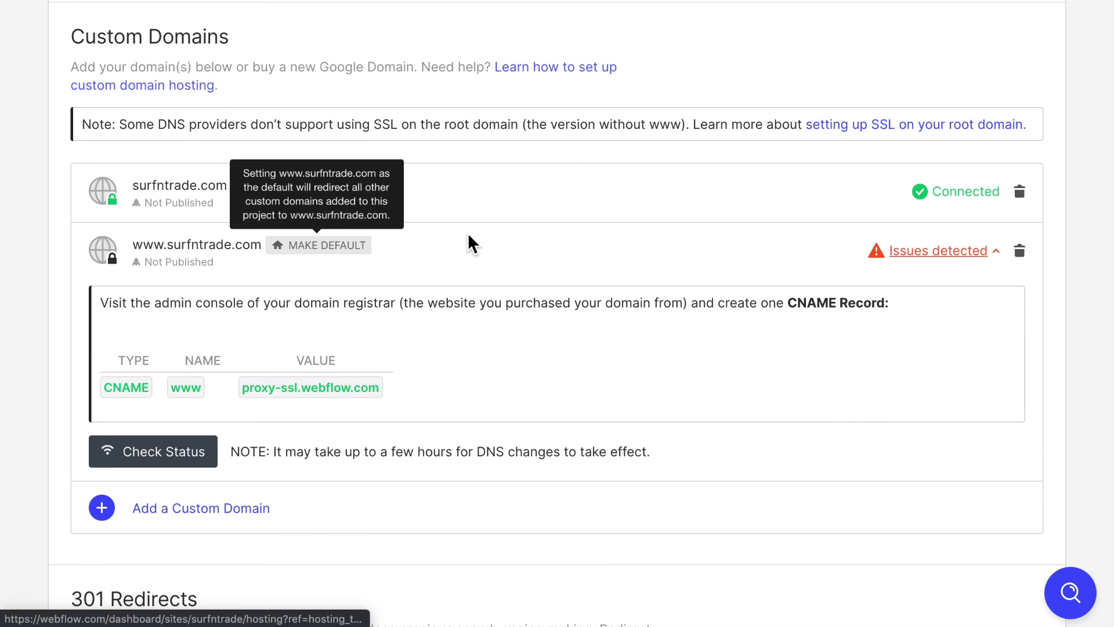
{"action": "scroll", "coordinate": [560, 232], "scroll_direction": "up", "scroll_amount": 3}
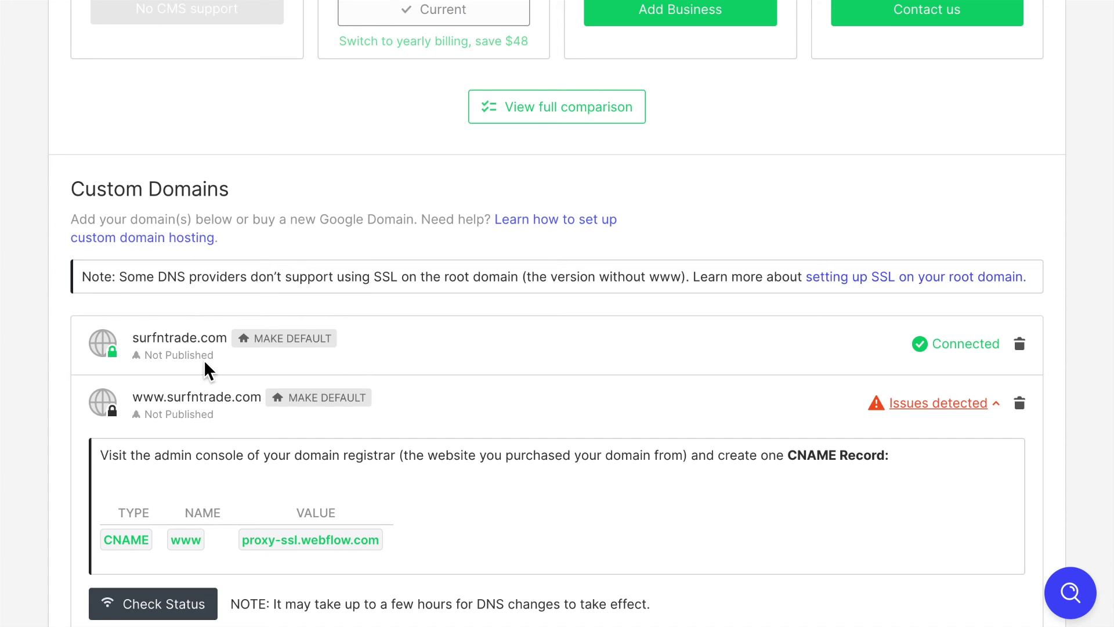
{"action": "scroll", "coordinate": [446, 430], "scroll_direction": "down", "scroll_amount": 1}
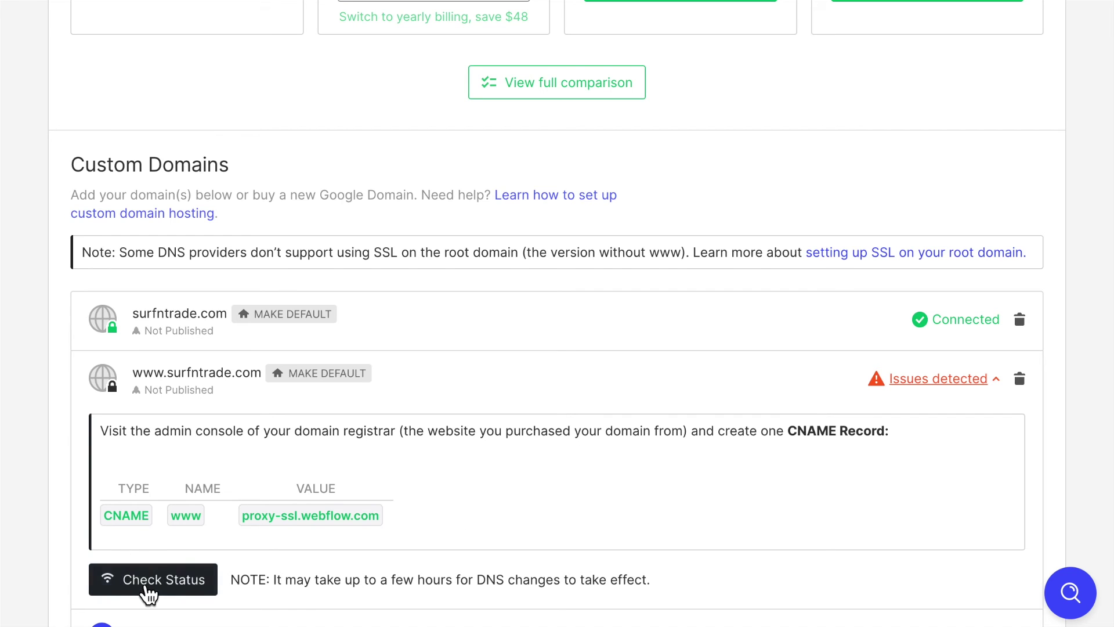
{"action": "left_click", "coordinate": [146, 593]}
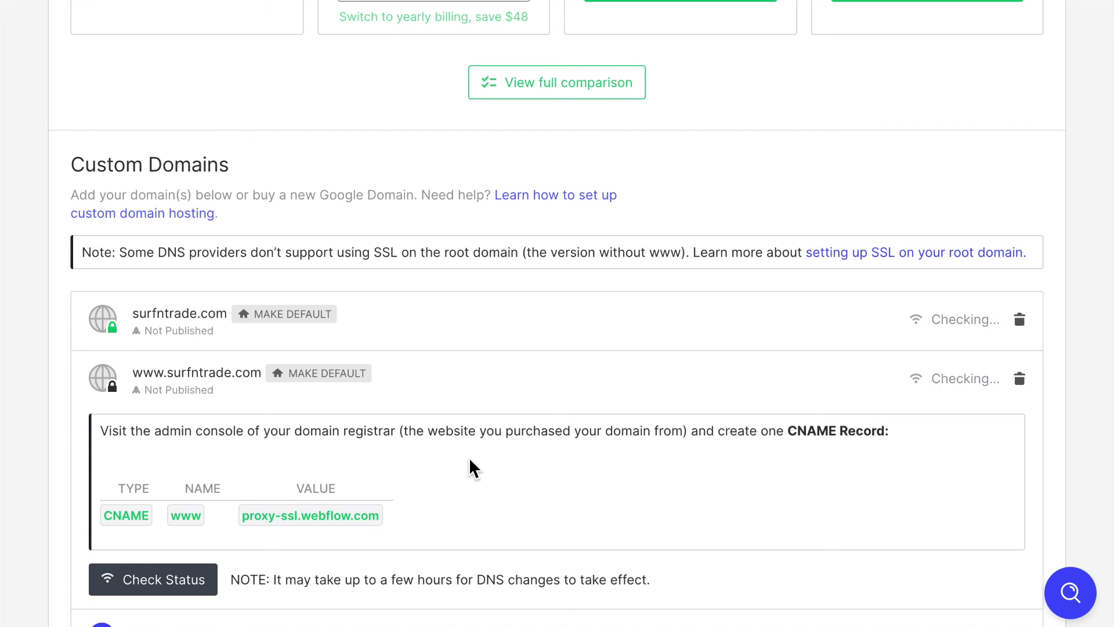
{"action": "scroll", "coordinate": [471, 464], "scroll_direction": "up", "scroll_amount": 8}
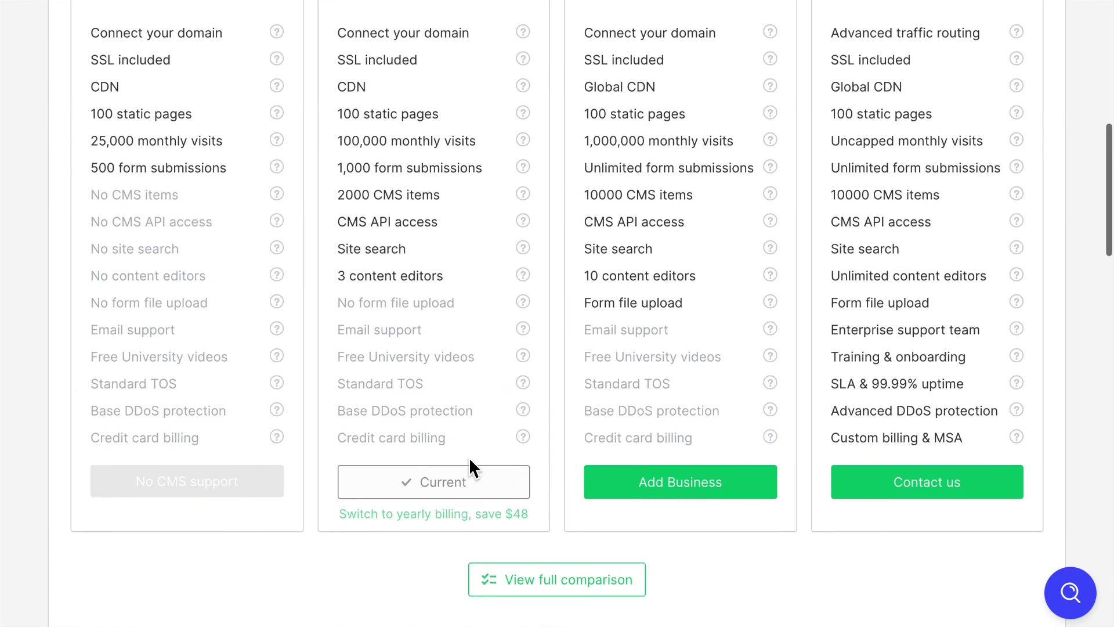
{"action": "scroll", "coordinate": [469, 457], "scroll_direction": "up", "scroll_amount": 10}
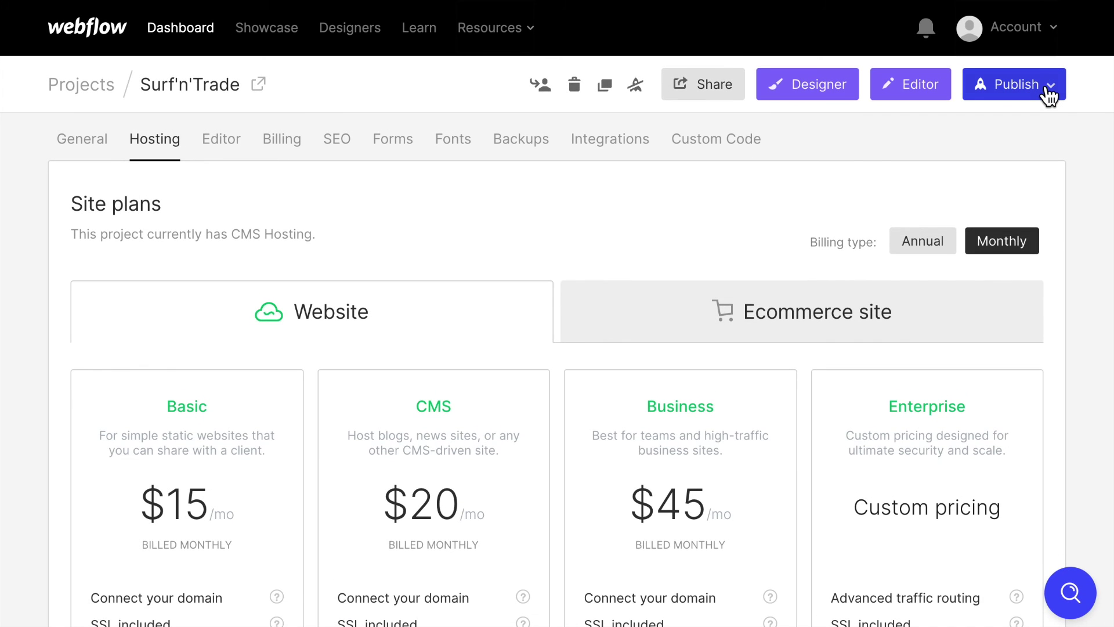
Publish the site to surfntrade.com and check both domains show Connected.
{"action": "left_click", "coordinate": [1049, 95]}
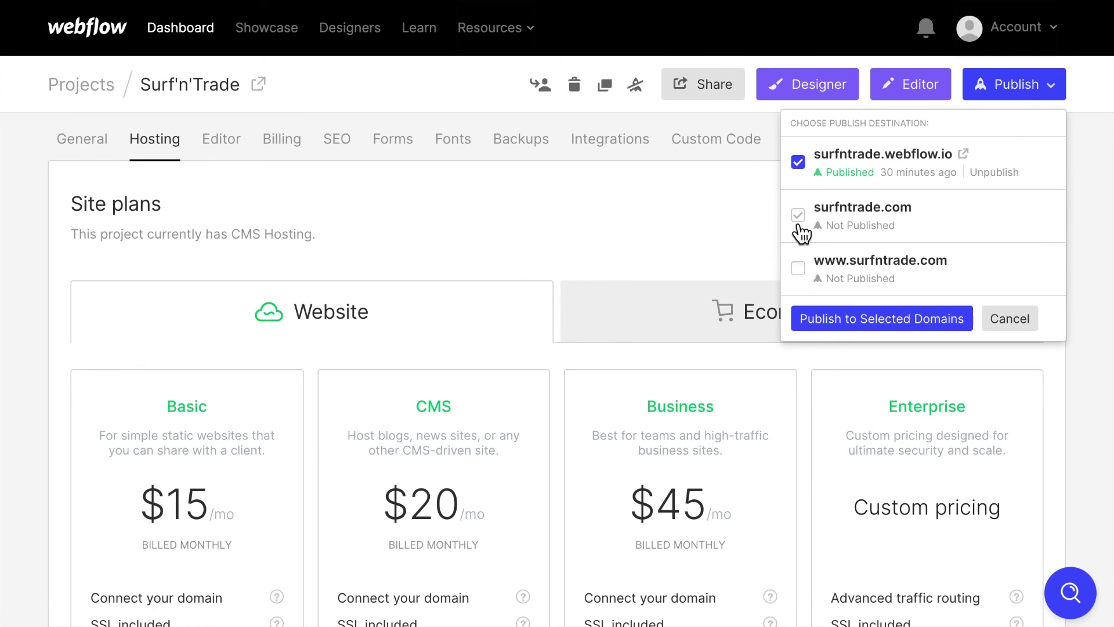
{"action": "left_click", "coordinate": [799, 220]}
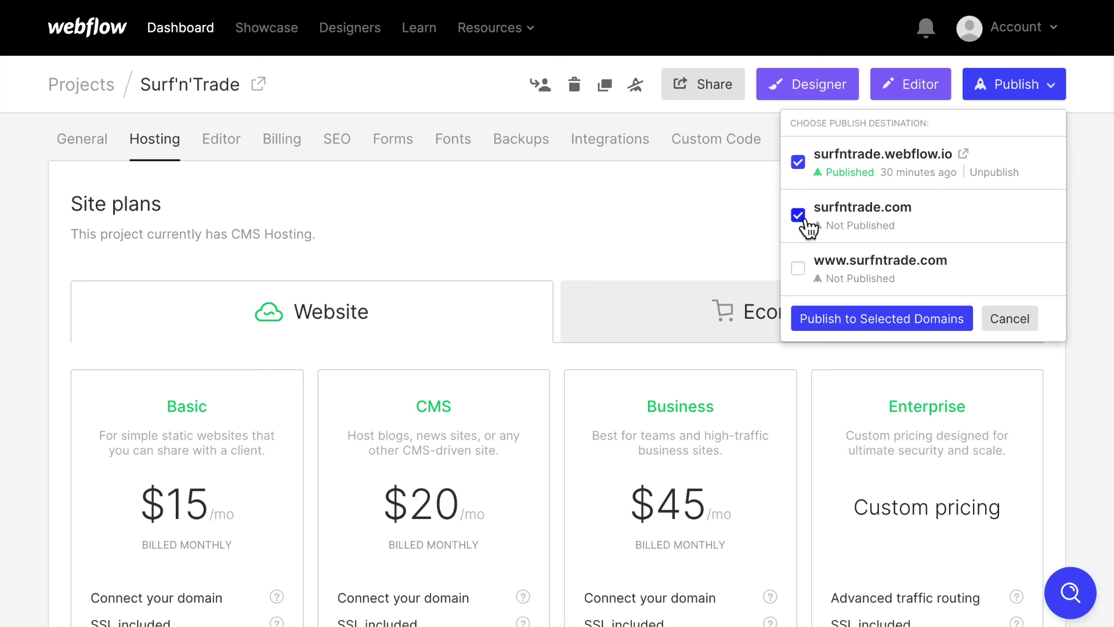
{"action": "left_click", "coordinate": [867, 328]}
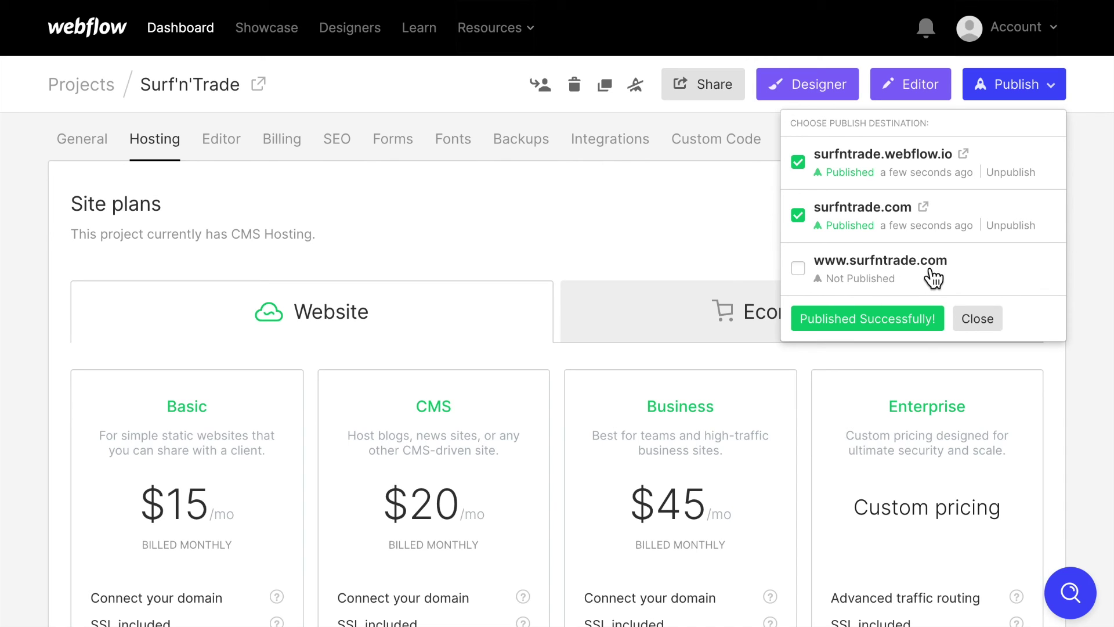
{"action": "scroll", "coordinate": [13, 499], "scroll_direction": "down", "scroll_amount": 15}
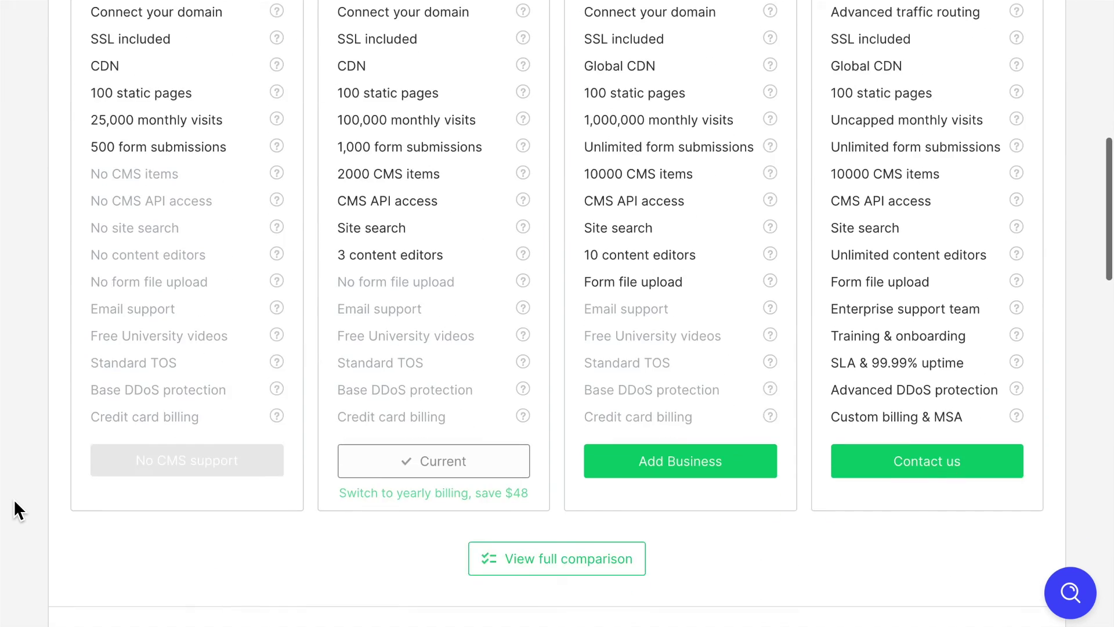
{"action": "scroll", "coordinate": [13, 499], "scroll_direction": "down", "scroll_amount": 4}
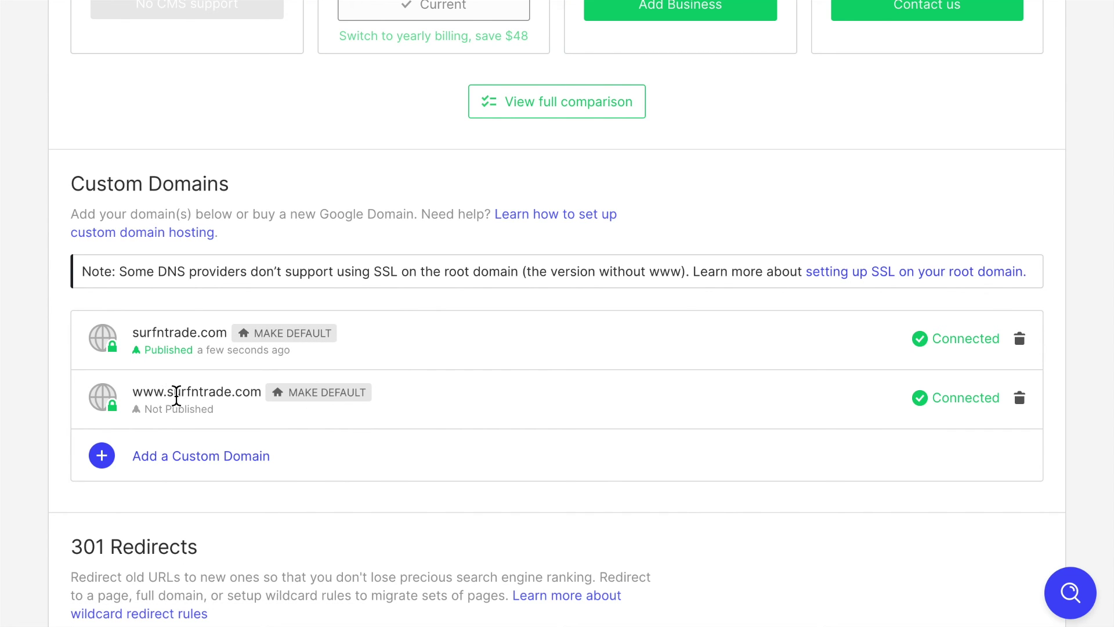
{"action": "left_click", "coordinate": [327, 394]}
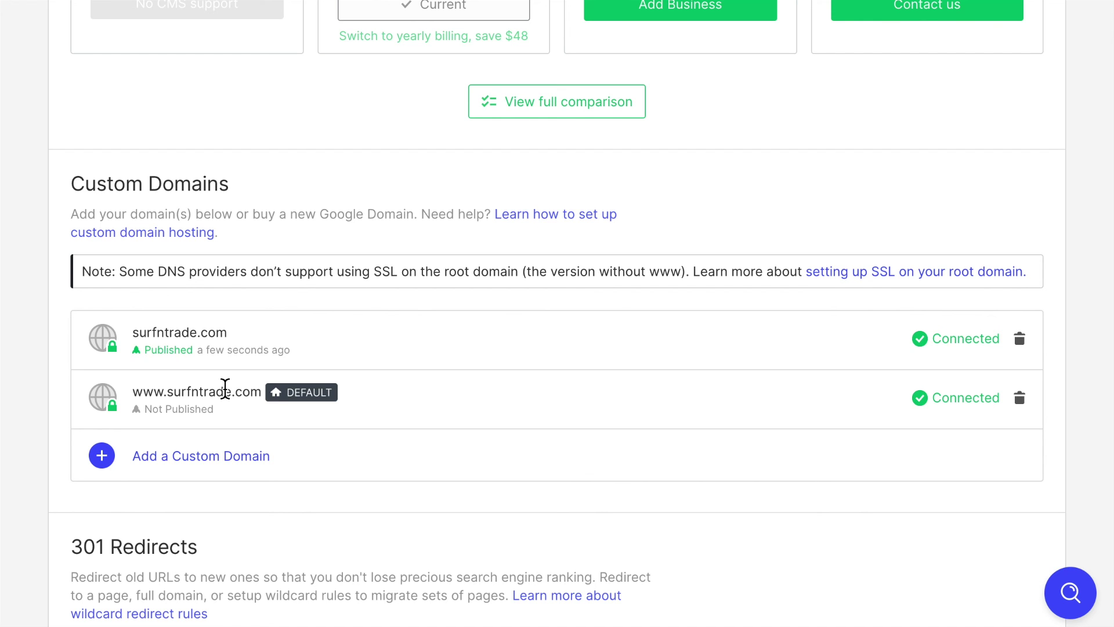
{"action": "scroll", "coordinate": [225, 387], "scroll_direction": "up", "scroll_amount": 3}
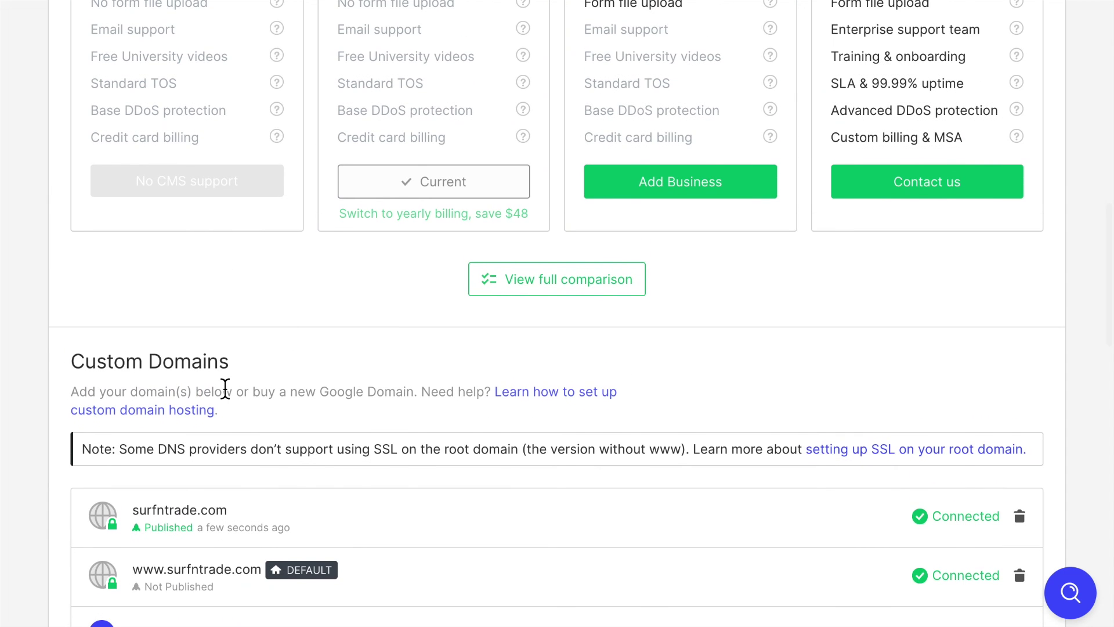
{"action": "scroll", "coordinate": [224, 391], "scroll_direction": "down", "scroll_amount": 2}
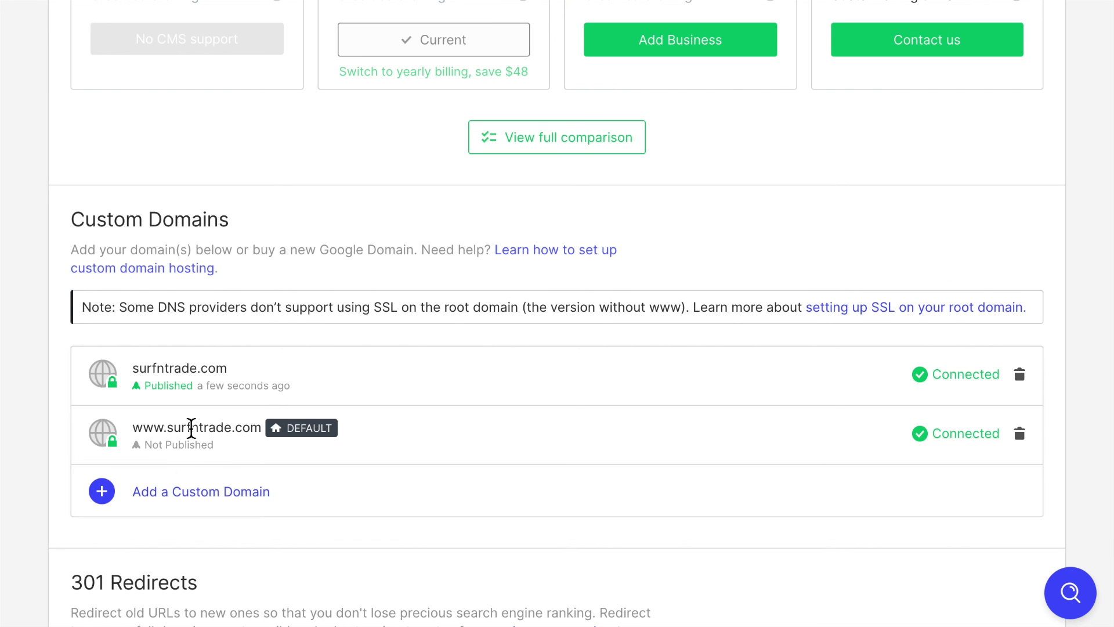
{"action": "scroll", "coordinate": [191, 428], "scroll_direction": "up", "scroll_amount": 1}
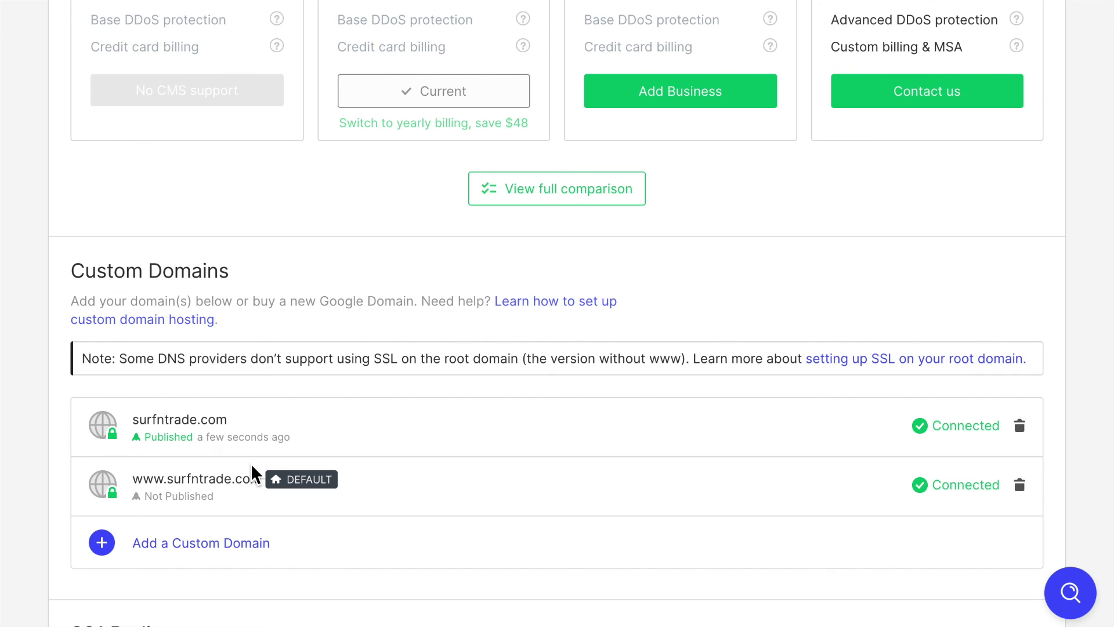
{"action": "scroll", "coordinate": [402, 363], "scroll_direction": "up", "scroll_amount": 1}
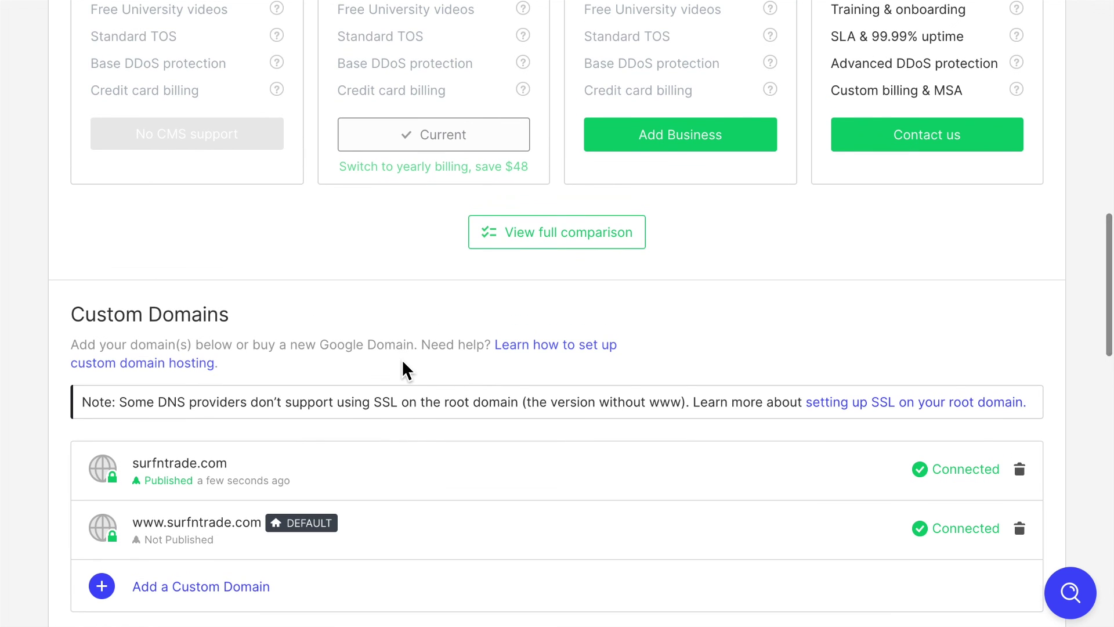
{"action": "scroll", "coordinate": [401, 359], "scroll_direction": "up", "scroll_amount": 15}
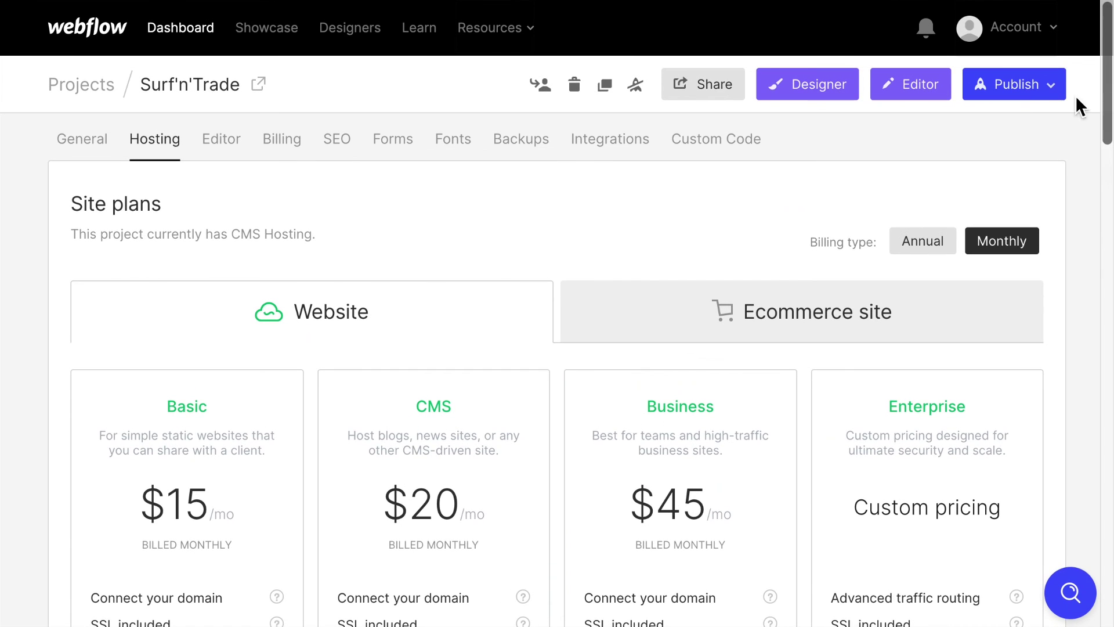
{"action": "left_click", "coordinate": [1014, 89]}
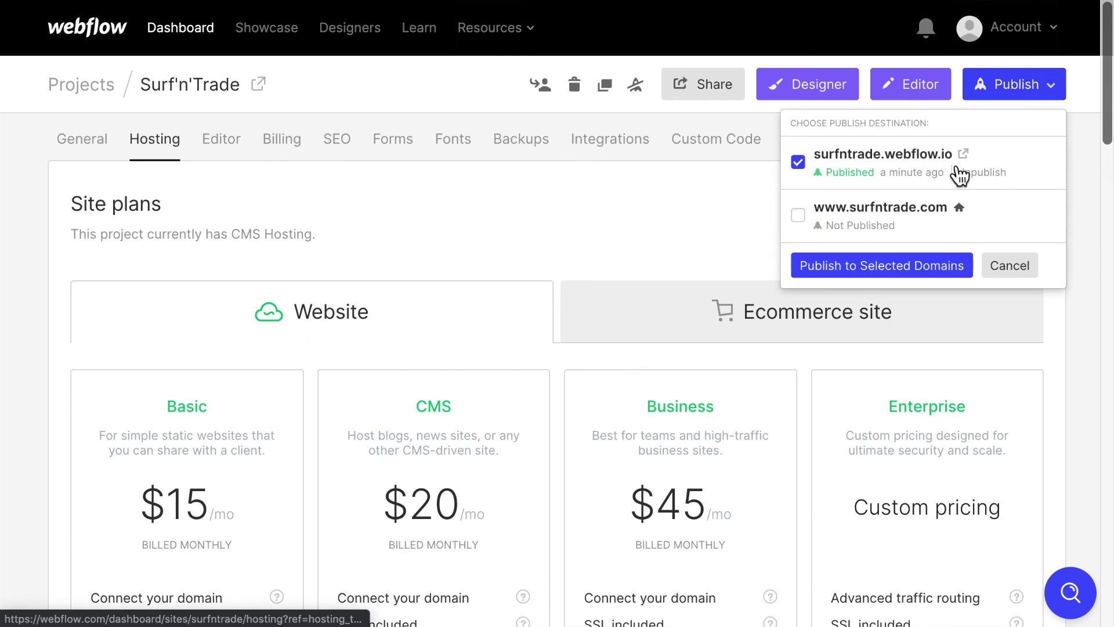
{"action": "left_click", "coordinate": [806, 220]}
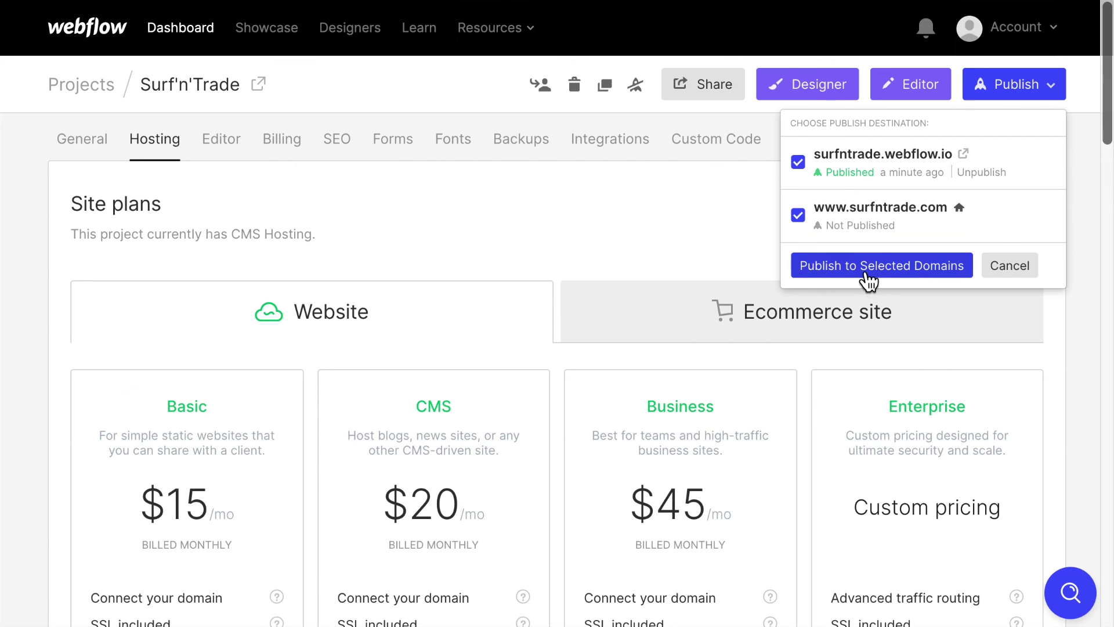
{"action": "left_click", "coordinate": [869, 273]}
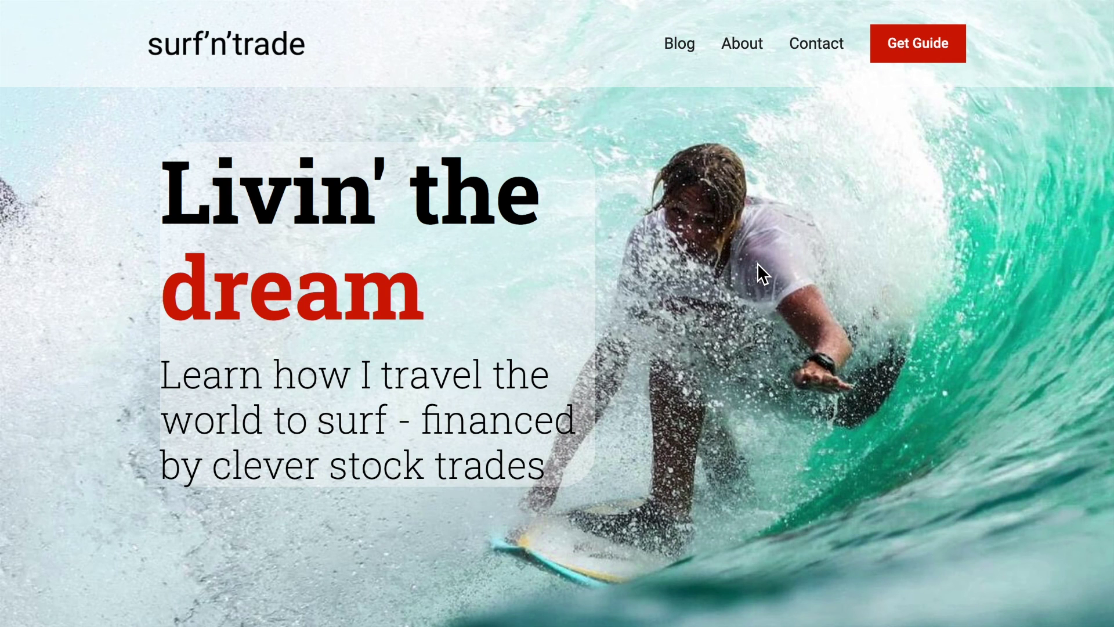
{"action": "scroll", "coordinate": [757, 263], "scroll_direction": "down", "scroll_amount": 1}
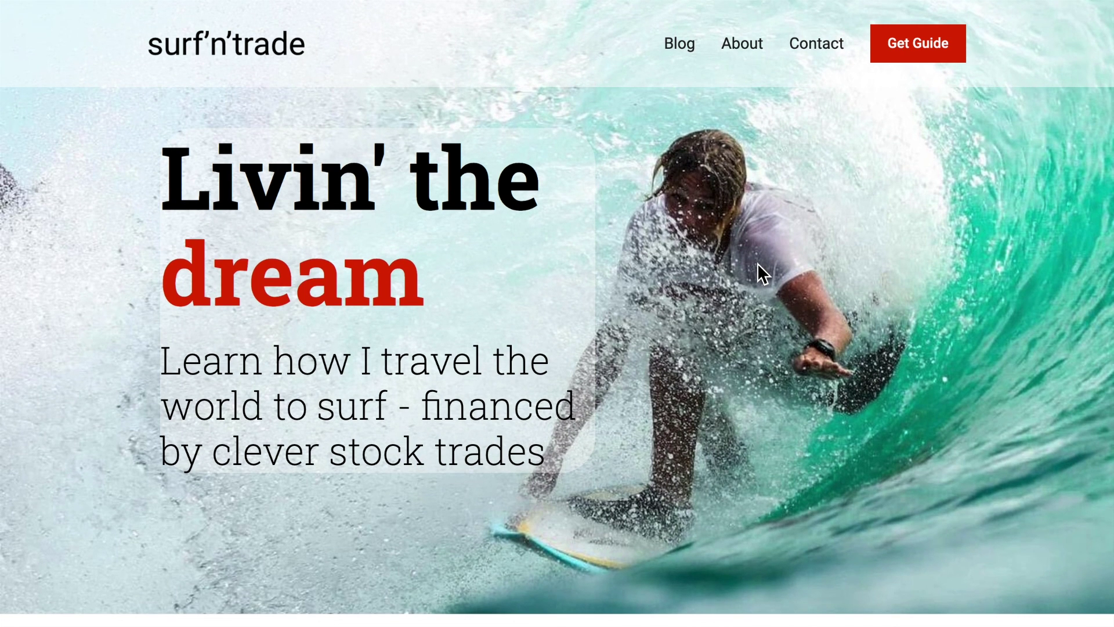
{"action": "scroll", "coordinate": [758, 262], "scroll_direction": "down", "scroll_amount": 10}
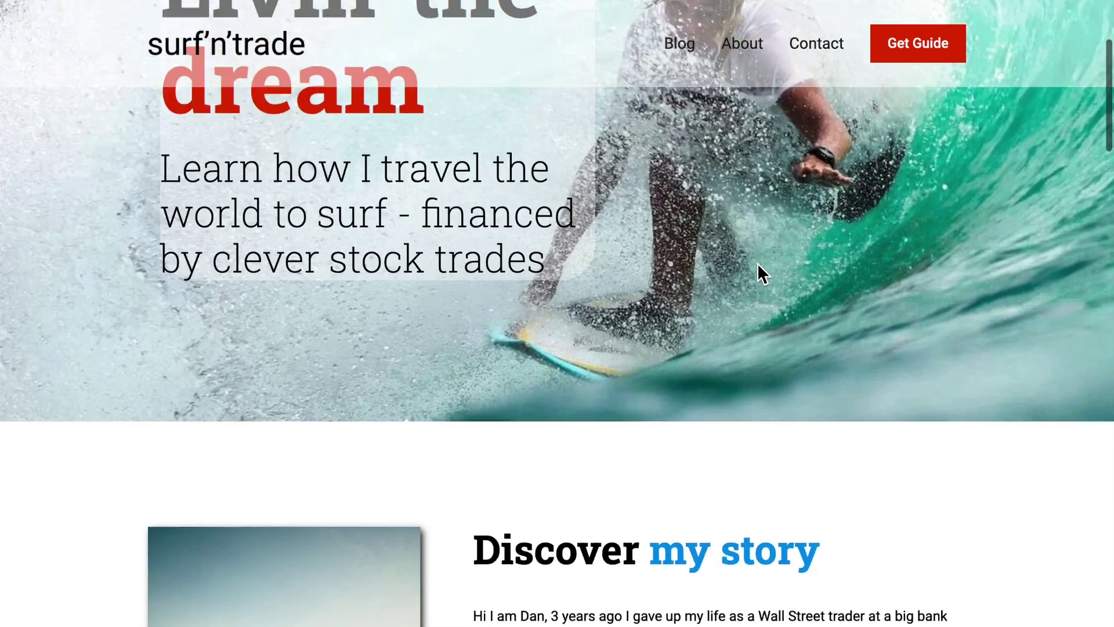
{"action": "scroll", "coordinate": [758, 263], "scroll_direction": "down", "scroll_amount": 10}
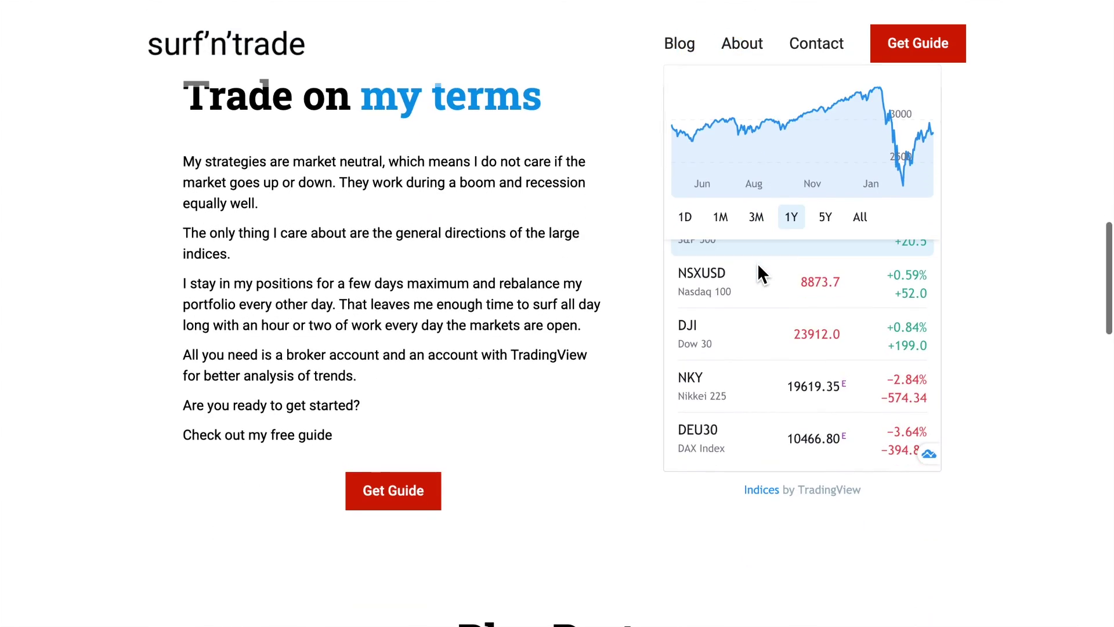
{"action": "scroll", "coordinate": [592, 406], "scroll_direction": "down", "scroll_amount": 12}
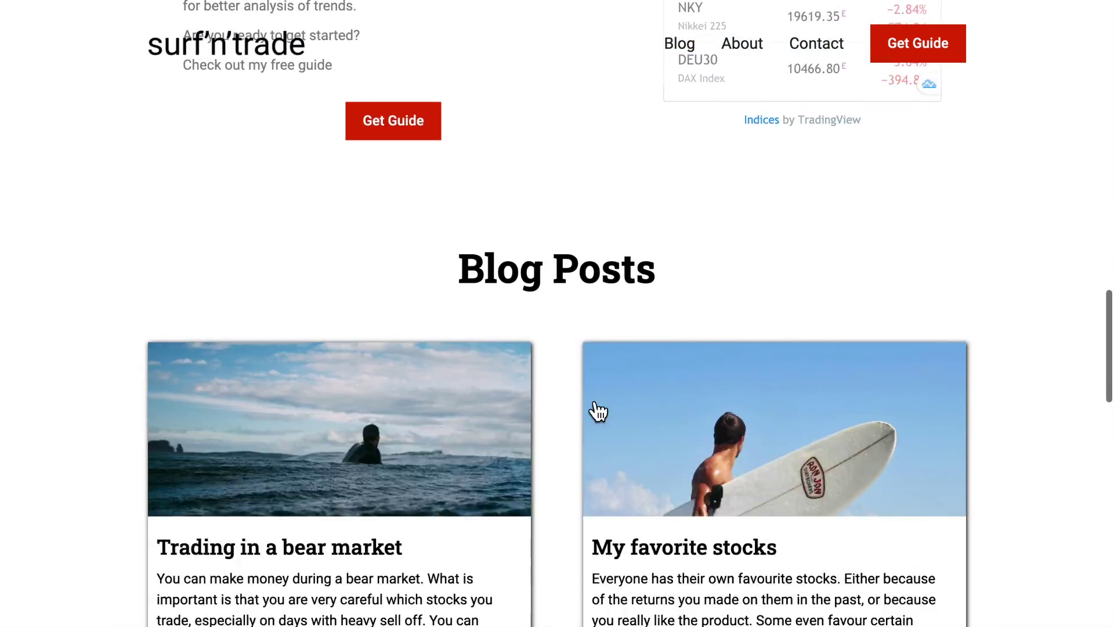
{"action": "scroll", "coordinate": [592, 409], "scroll_direction": "down", "scroll_amount": 10}
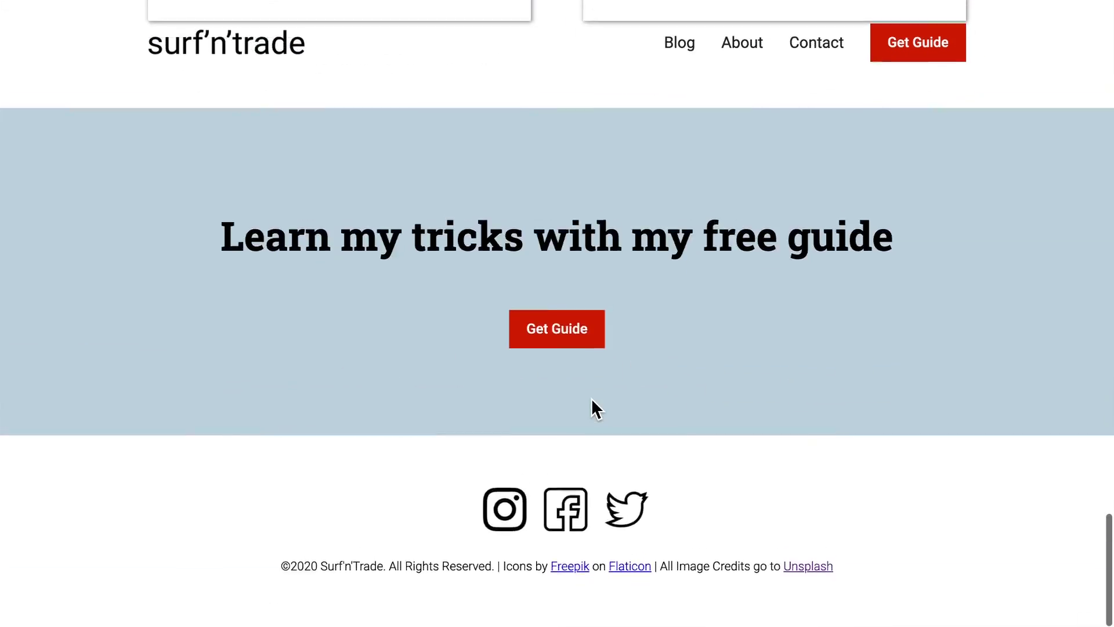